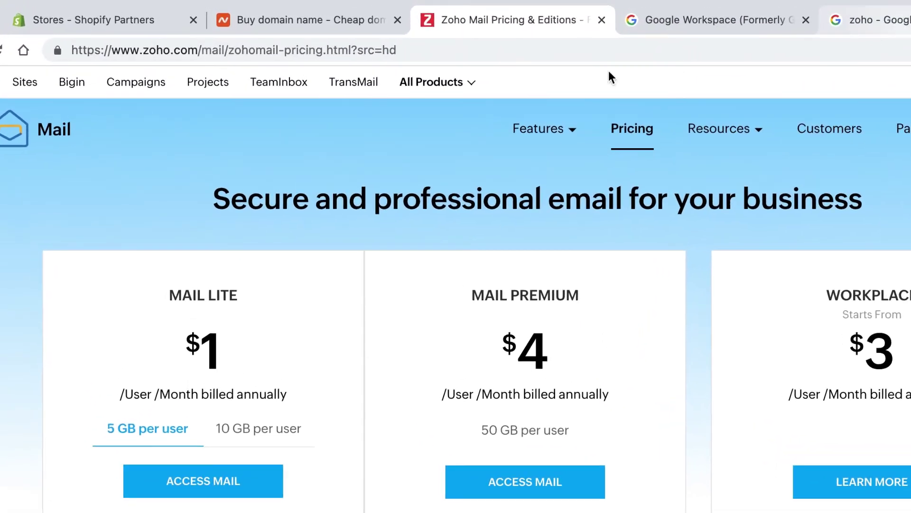
Step: Search Google for 'zoho' and open the zoho.com homepage from the top result
click(727, 12)
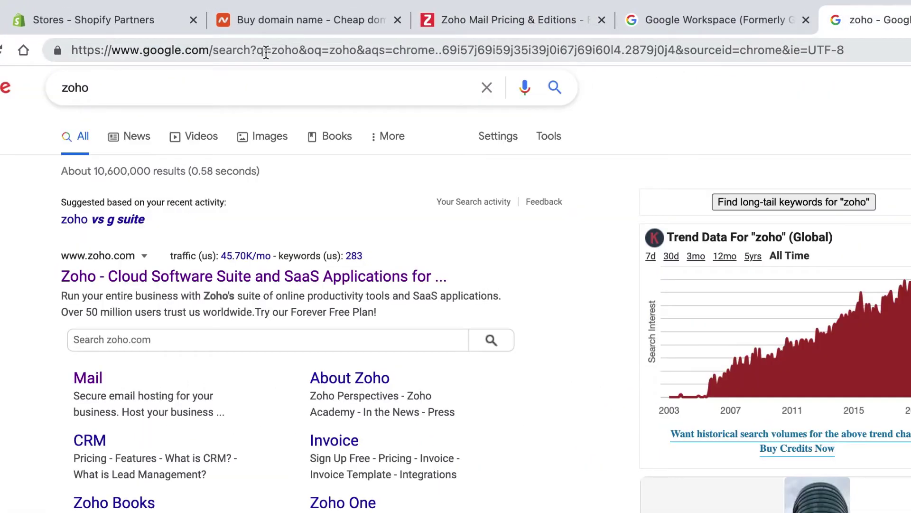
click(266, 52)
text(zoho)
key(BackSpace)
key(Return)
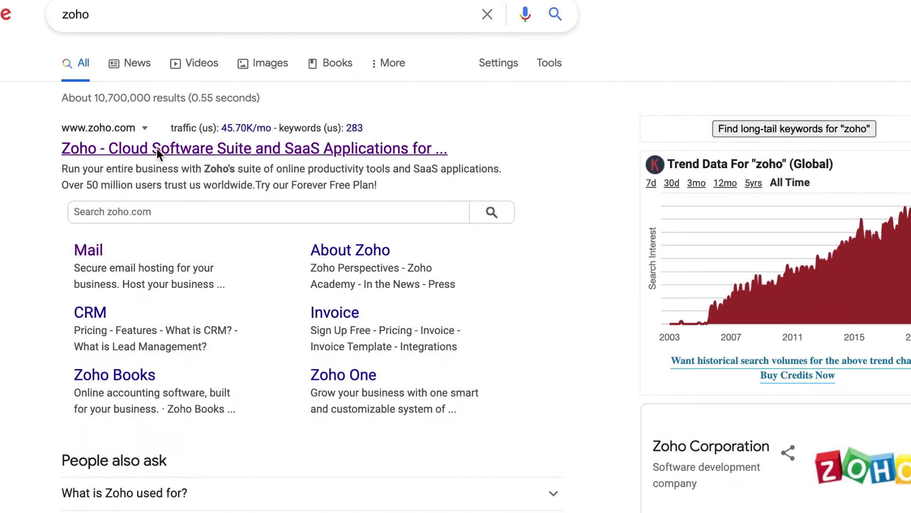
click(157, 149)
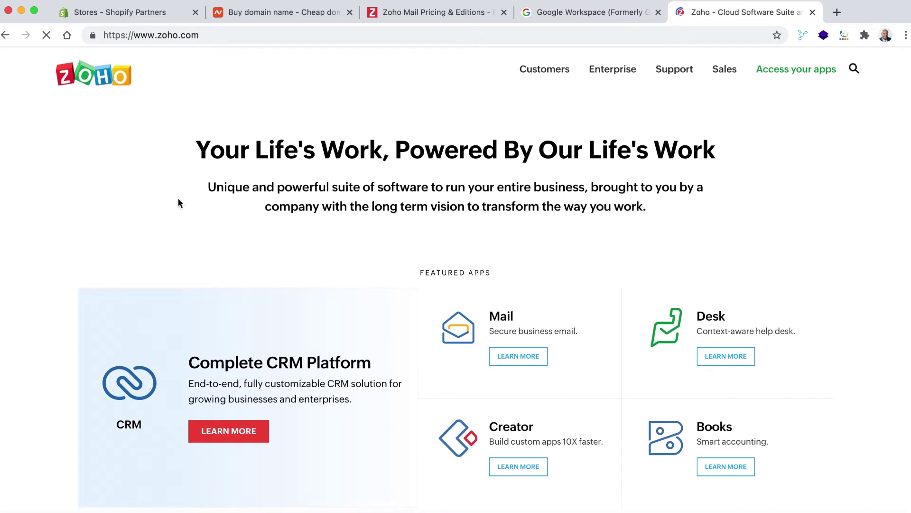
Step: Open the Zoho Mail product page and scroll through it
click(519, 357)
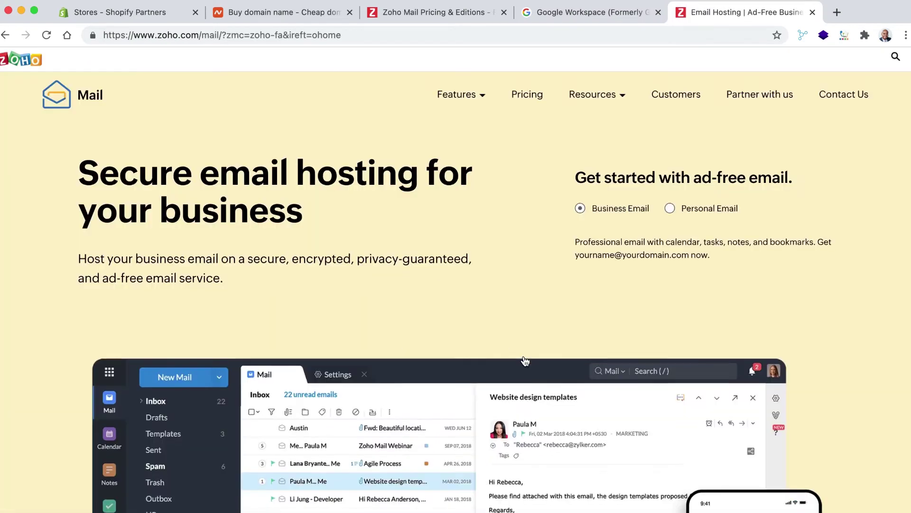
scroll(104, 319, down, 20)
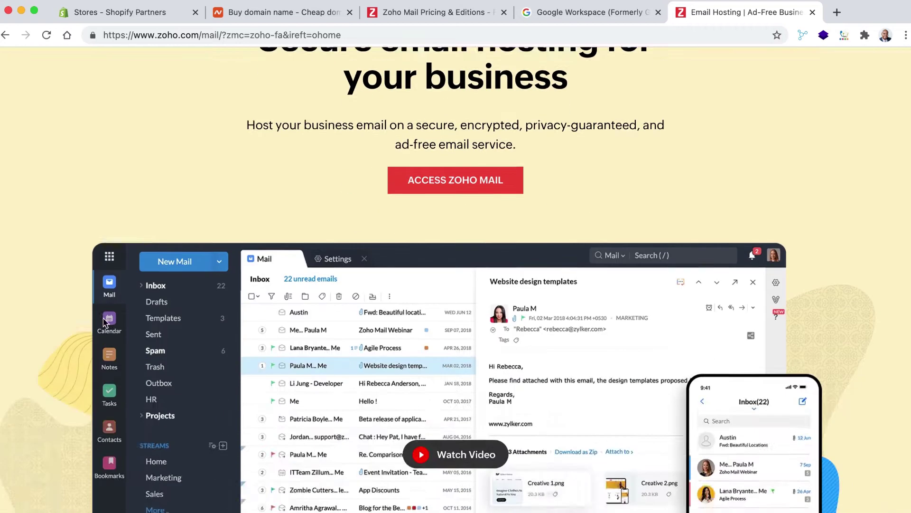
scroll(91, 337, down, 10)
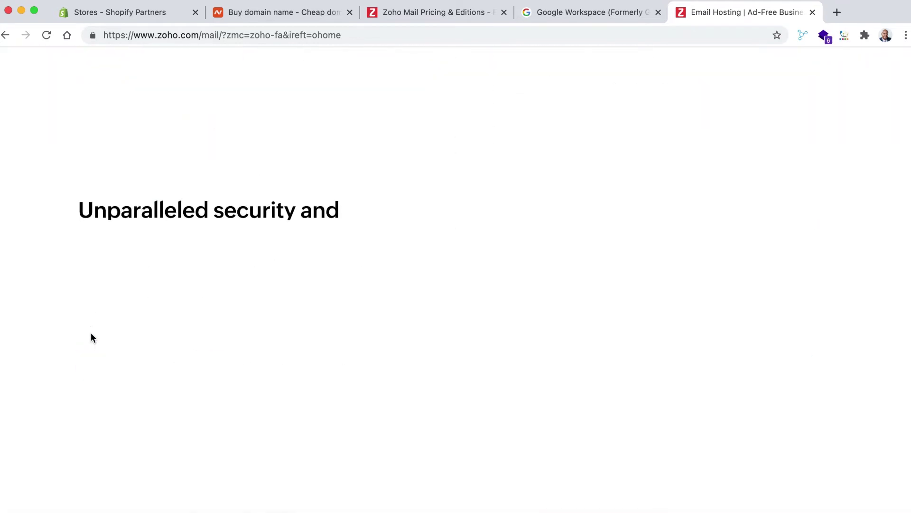
scroll(92, 337, up, 20)
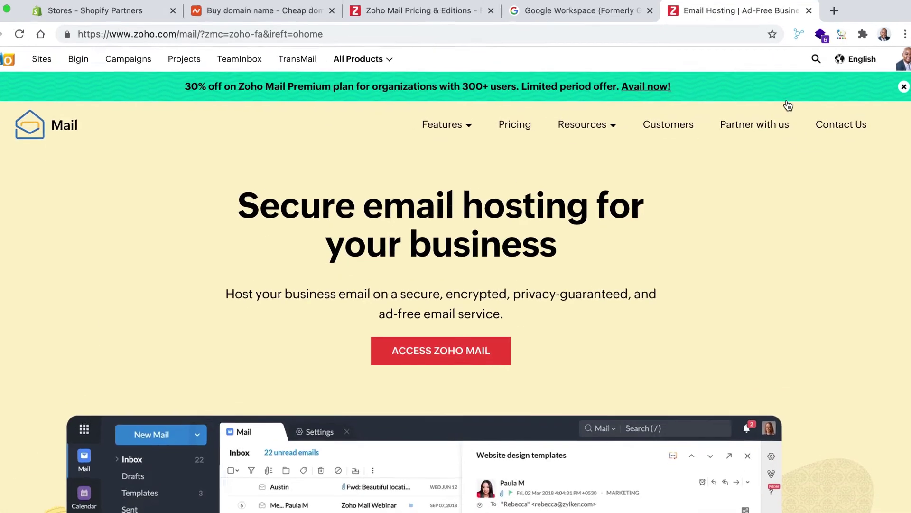
Step: Sign out of the Zoho account and start the free business email sign-up
click(903, 60)
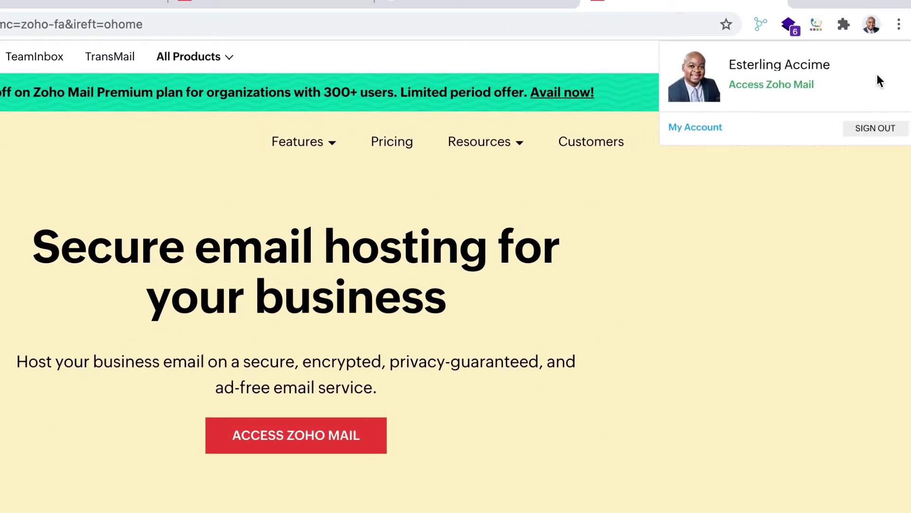
click(875, 133)
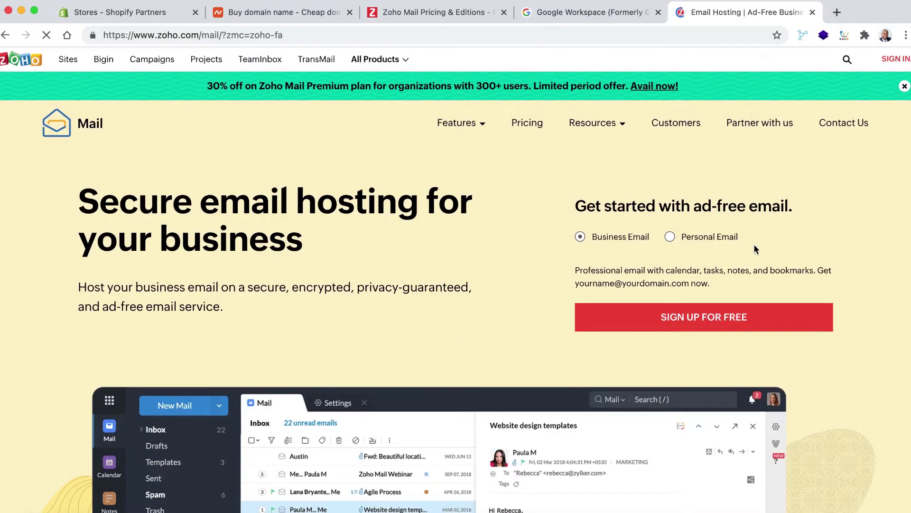
click(746, 323)
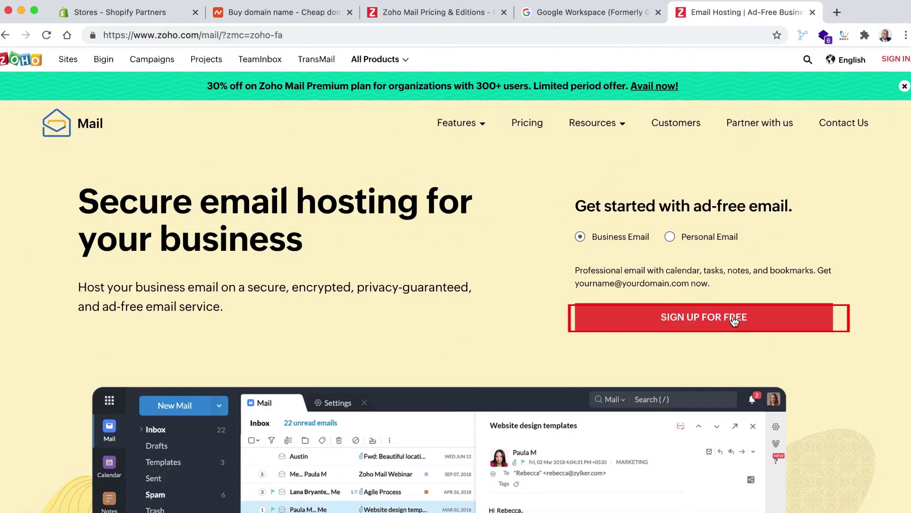
click(732, 322)
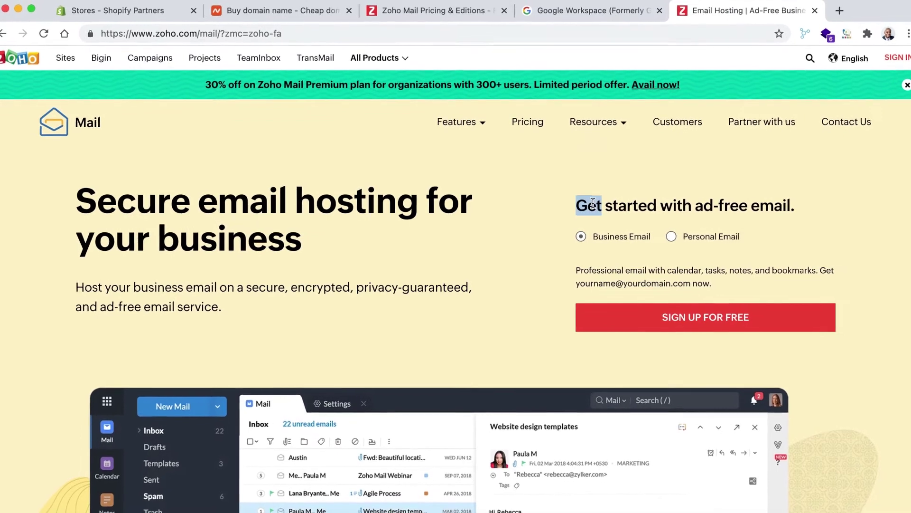
triple_click(593, 203)
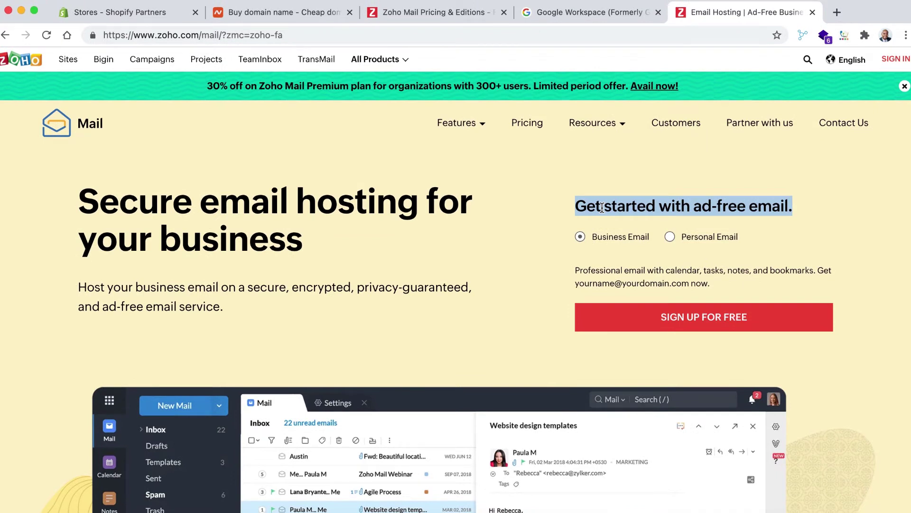
click(632, 204)
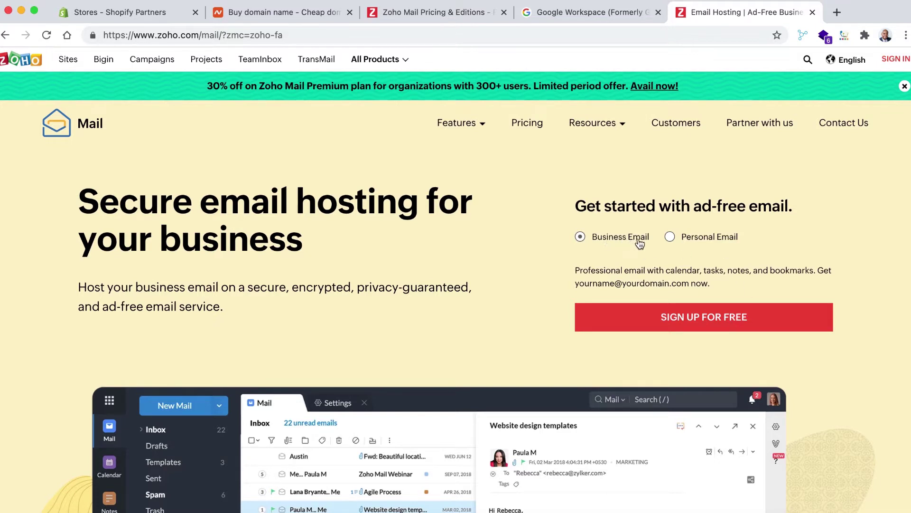
click(669, 237)
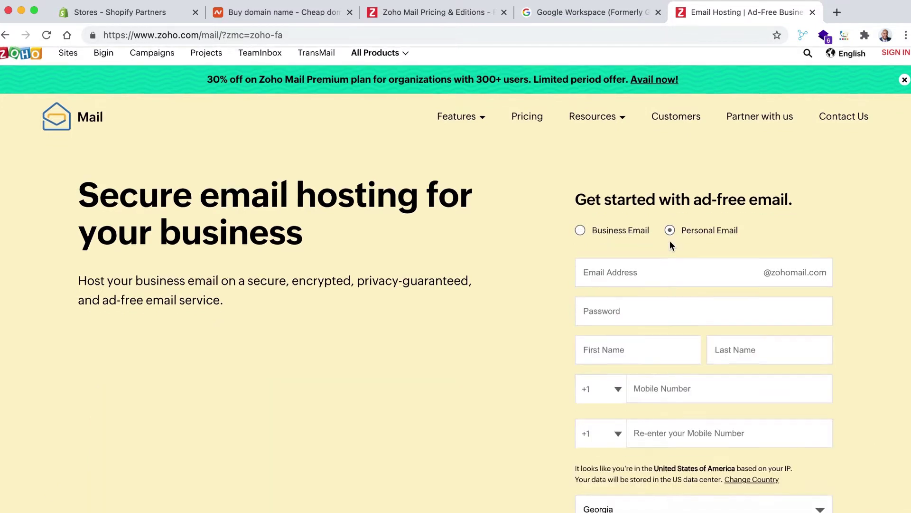
scroll(670, 240, down, 1)
click(830, 229)
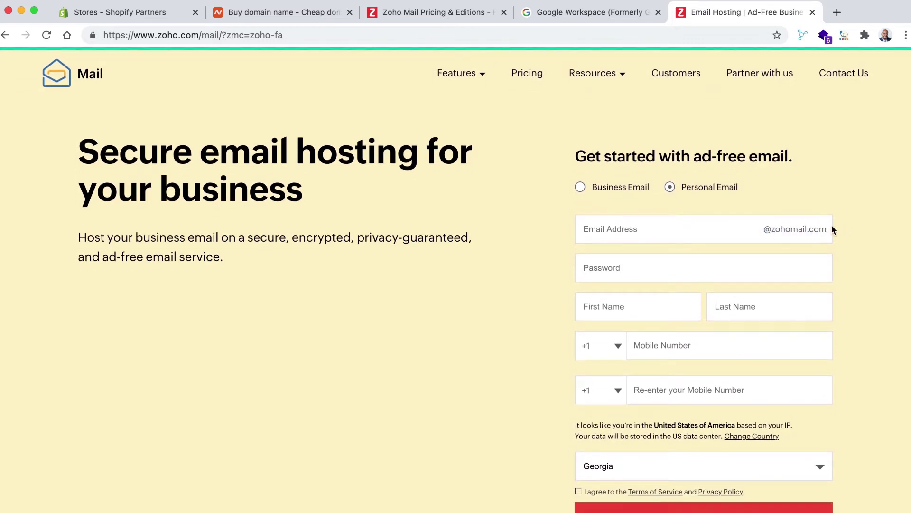
click(635, 223)
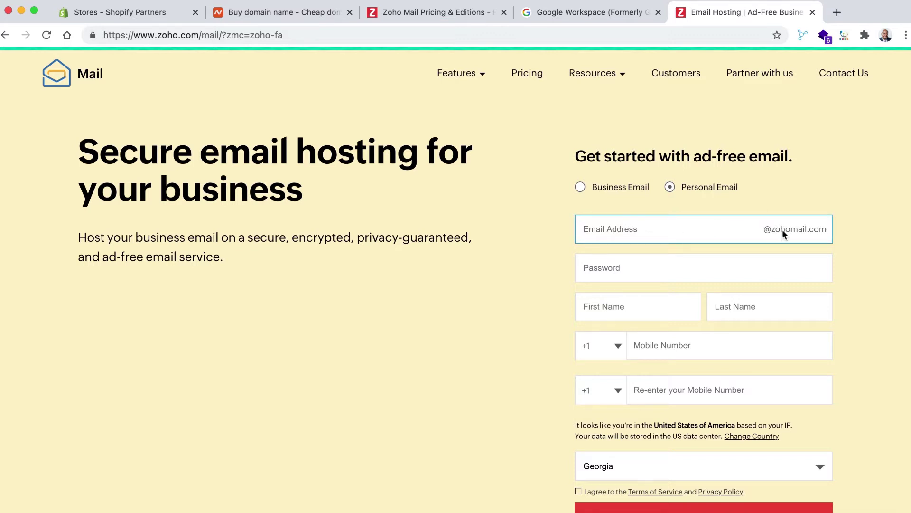
drag(765, 229, 828, 230)
click(828, 229)
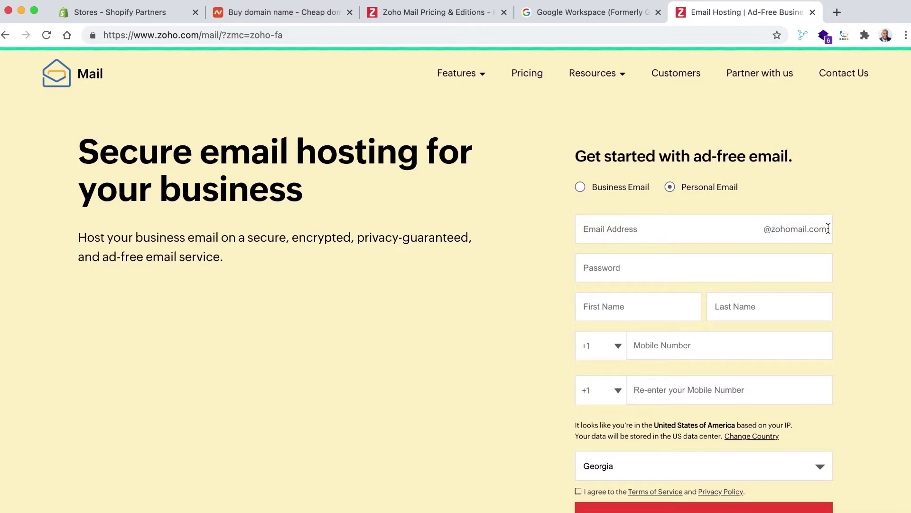
click(579, 187)
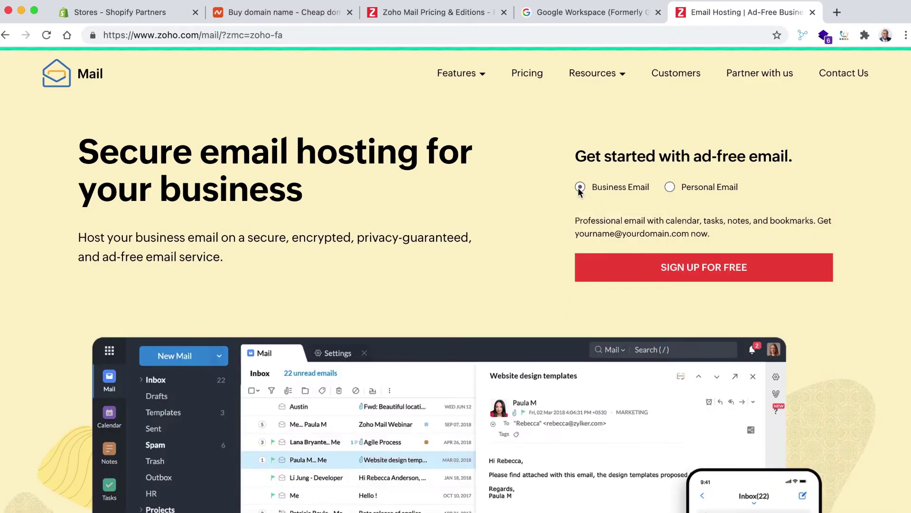
click(100, 12)
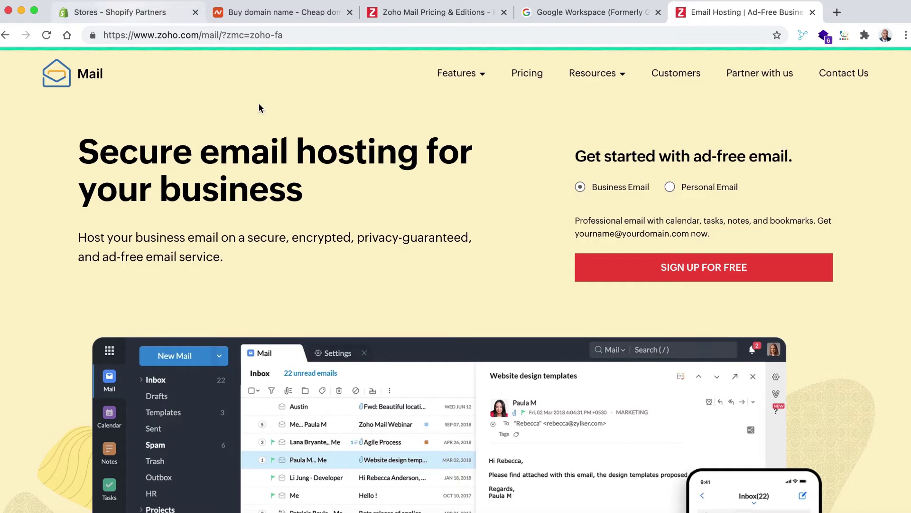
click(343, 215)
Step: Filter the Shopify Partners stores to 'babiber', then open Zoho Mail's pricing plans
text(b)
key(BackSpace)
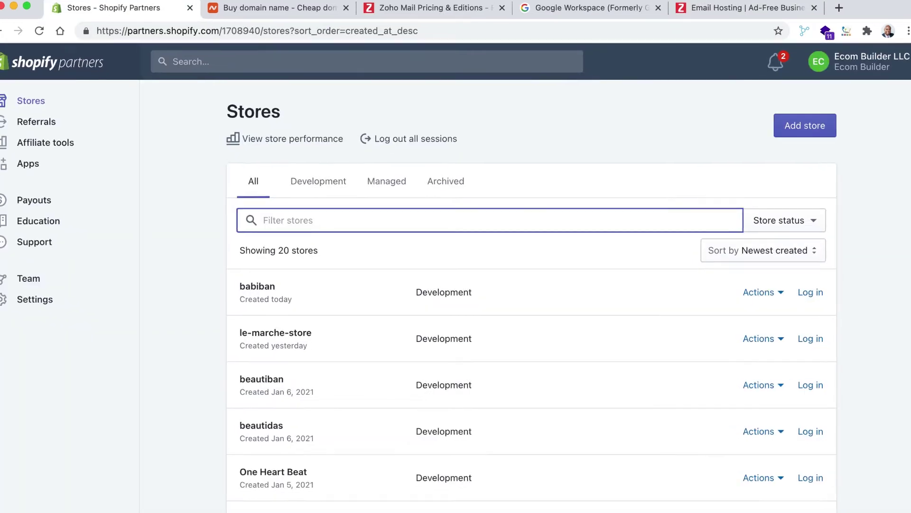
text(babi)
text(ber)
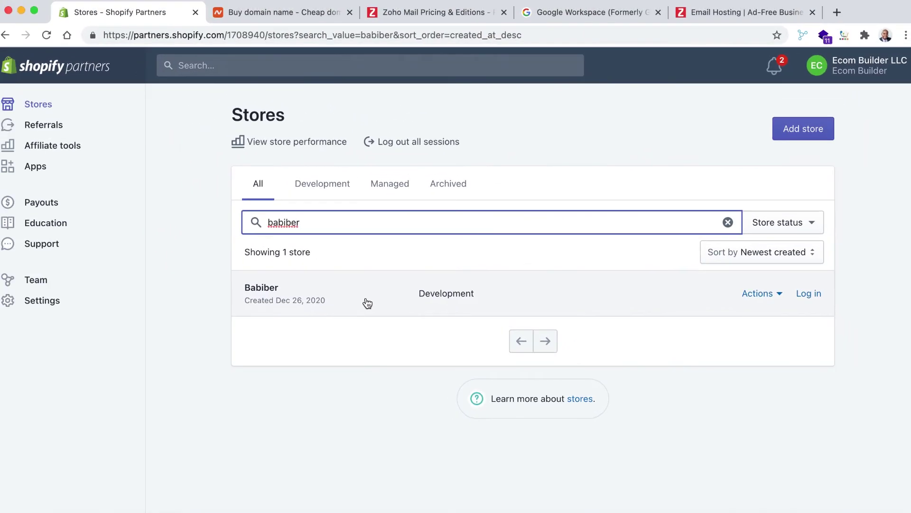
click(708, 10)
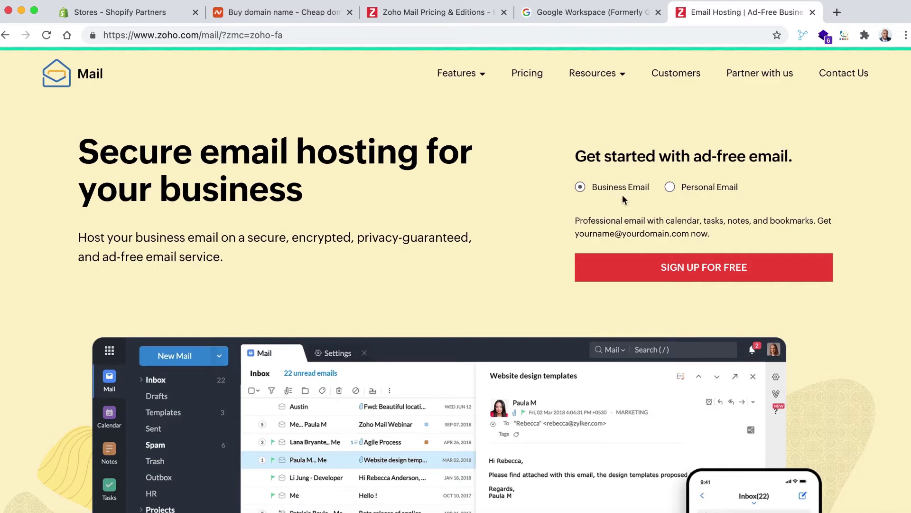
click(696, 266)
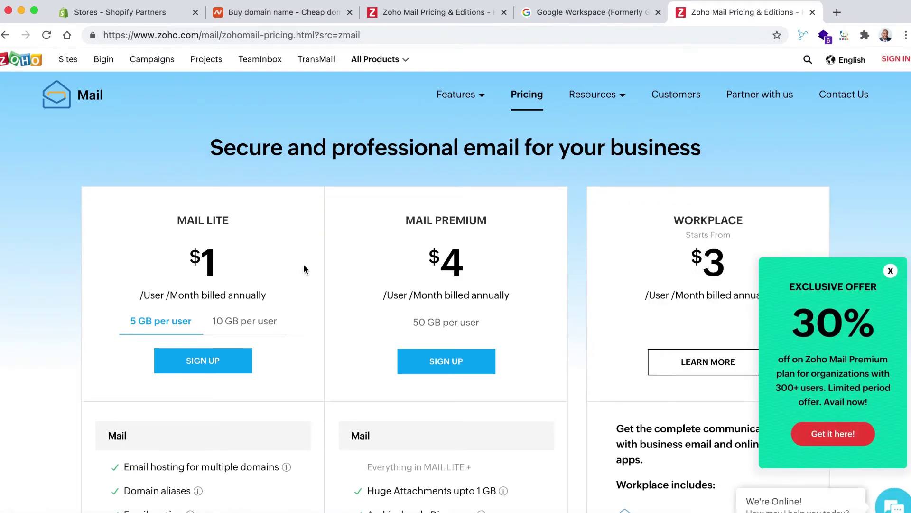
Step: Review the Mail Lite details and sign up for the Forever Free Plan
drag(177, 220, 185, 317)
scroll(172, 256, down, 15)
scroll(180, 314, down, 3)
triple_click(266, 295)
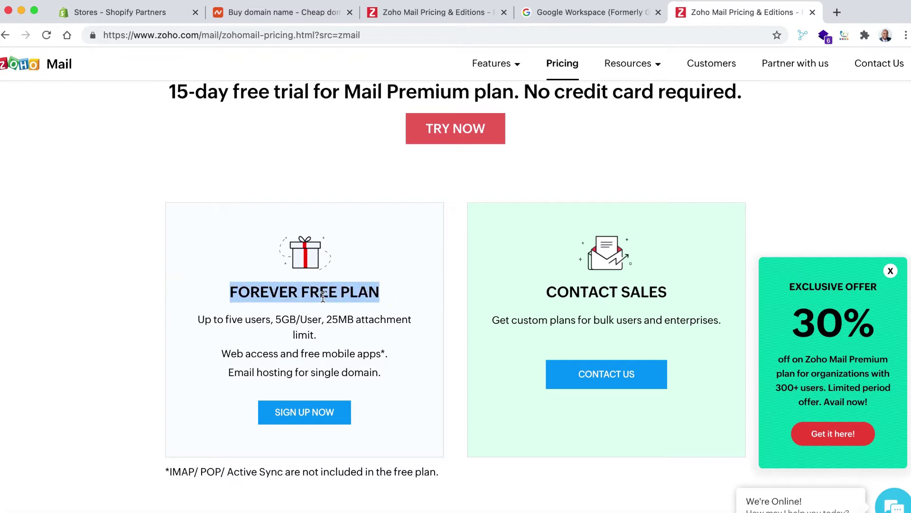
scroll(326, 297, down, 1)
click(300, 378)
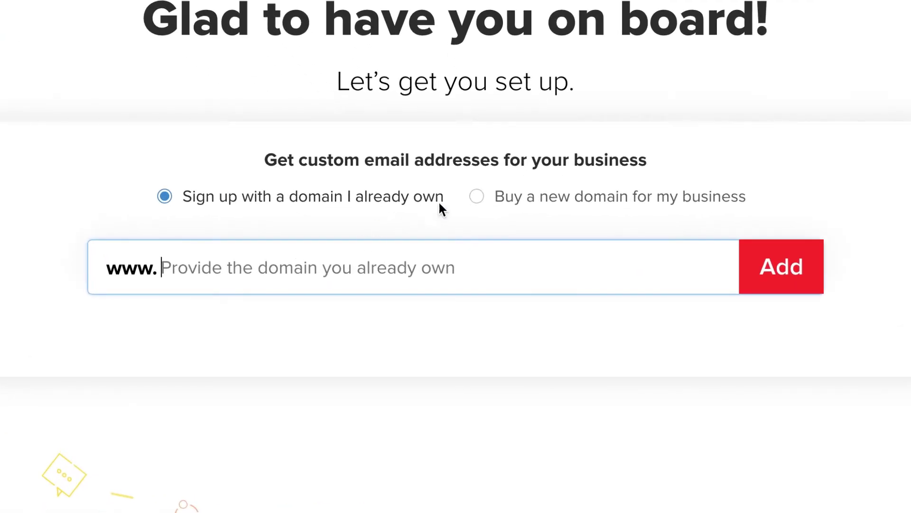
Step: Check buying hfsfsvfhs.com as a new domain, noting the $10 yearly and $4 privacy prices
drag(440, 205, 216, 205)
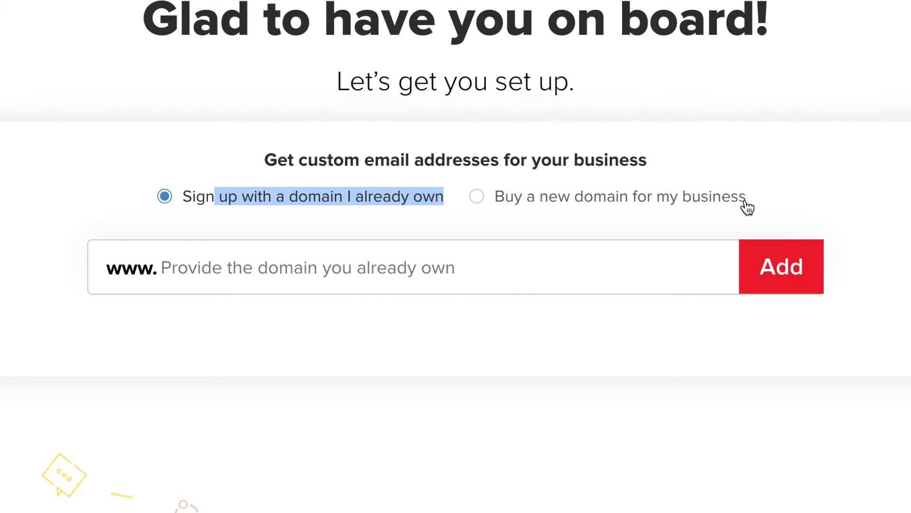
click(479, 199)
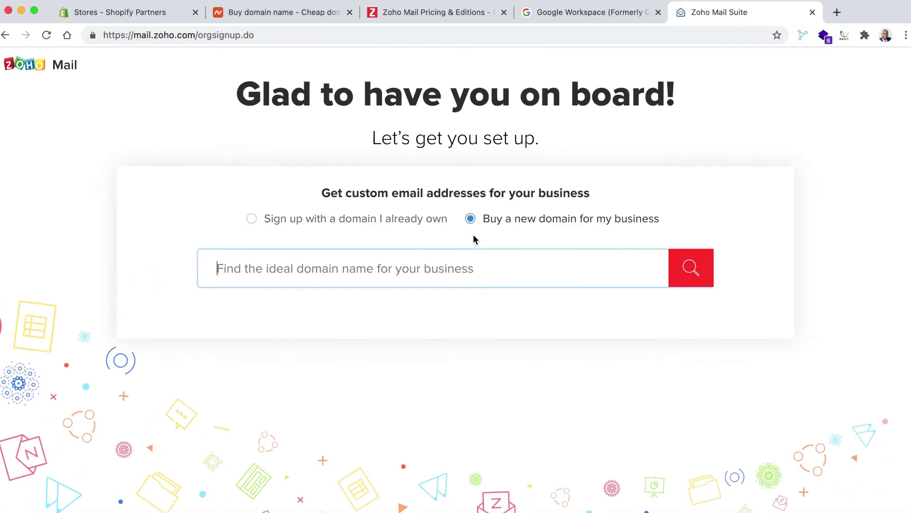
text(hfsfsvfhs.com)
click(684, 283)
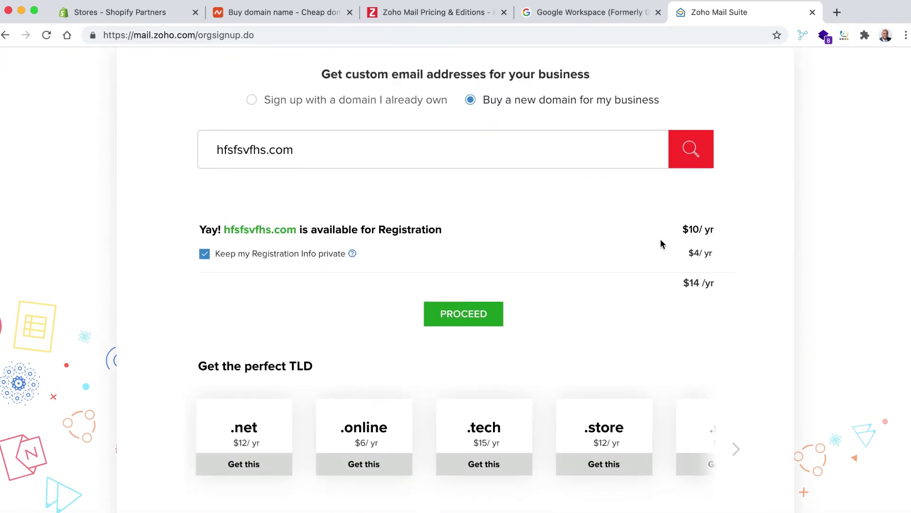
drag(686, 231, 709, 230)
drag(688, 252, 711, 252)
scroll(671, 257, up, 3)
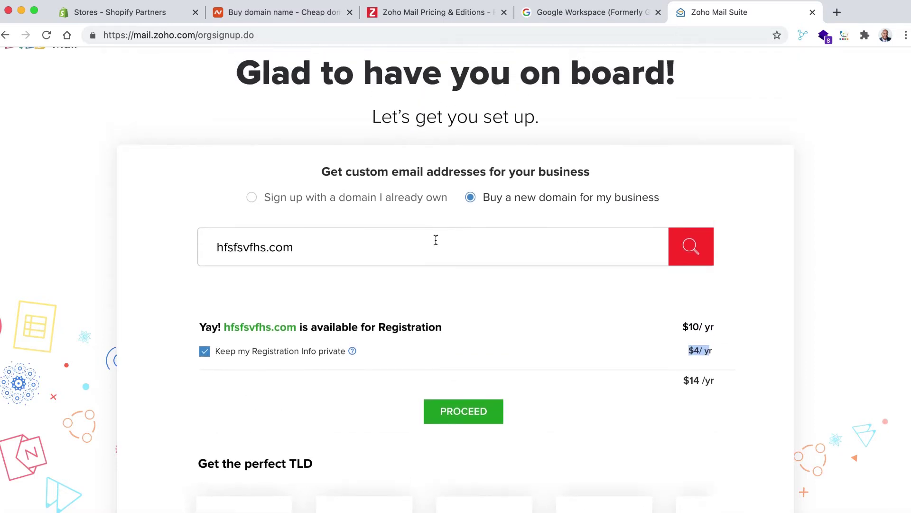
click(493, 209)
drag(493, 209, 659, 206)
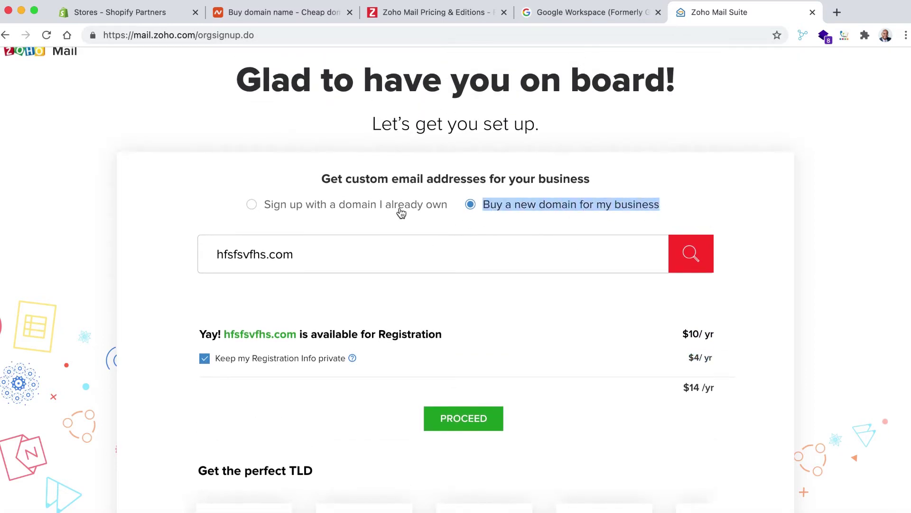
Step: Switch back to an owned domain and add babiber.com to the signup
click(252, 209)
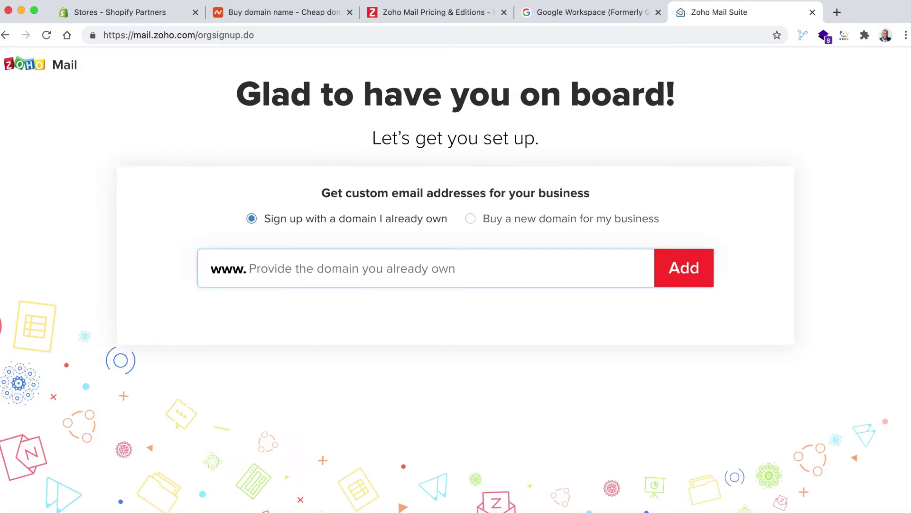
key(super+Tab)
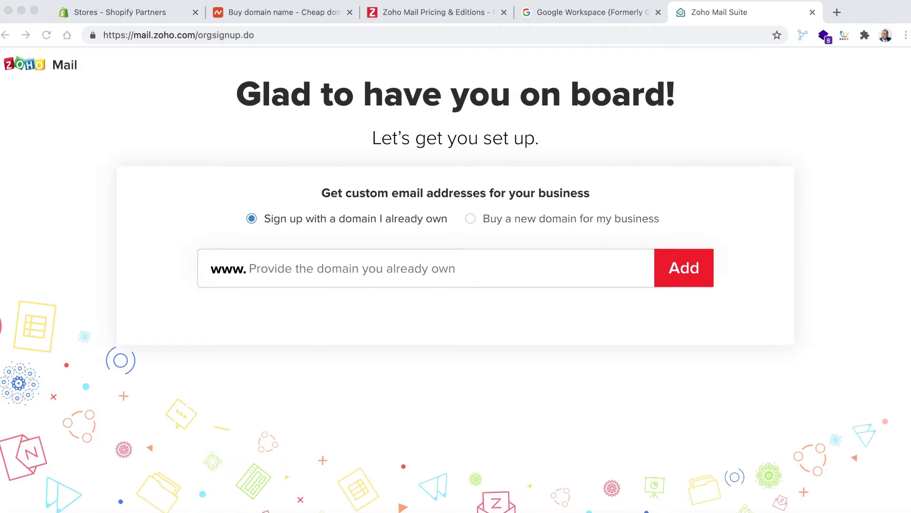
click(273, 273)
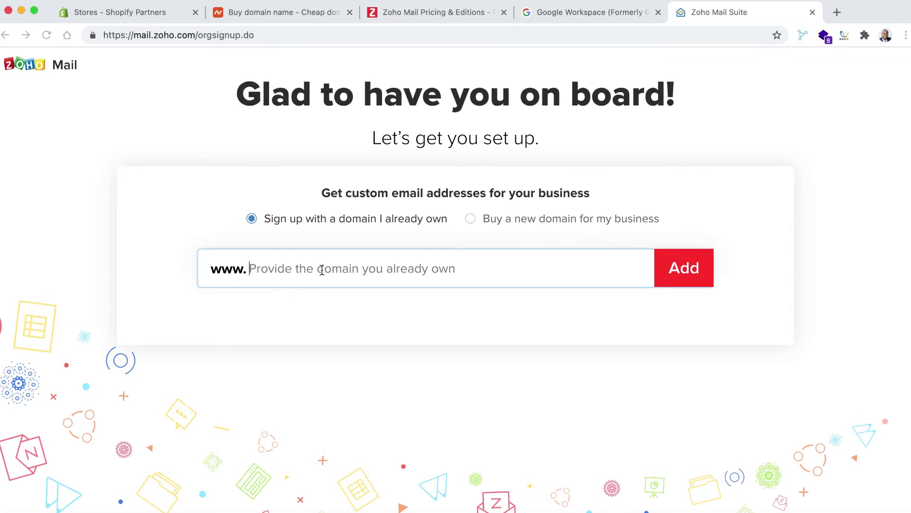
text(babiber.com)
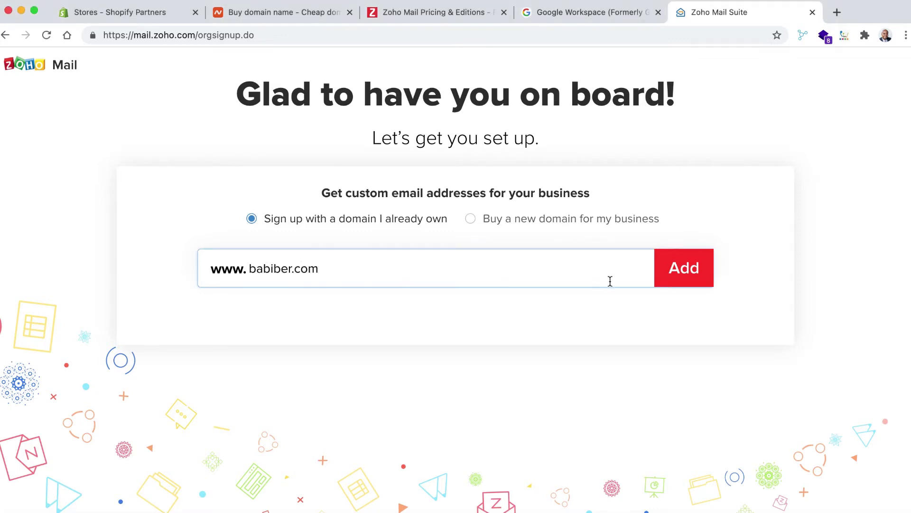
click(686, 278)
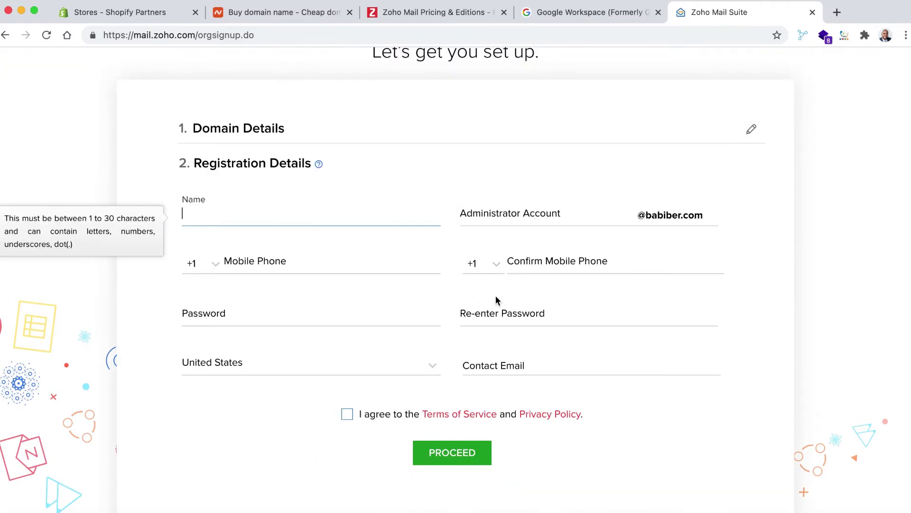
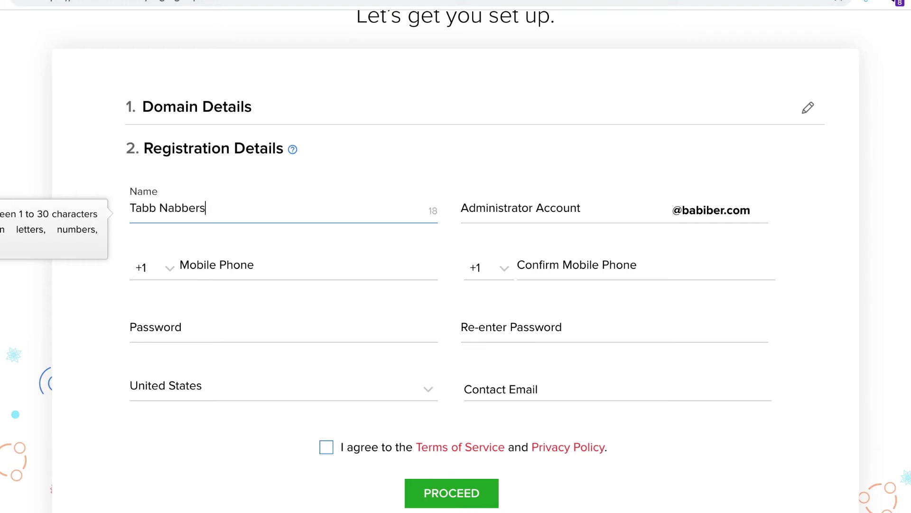
Step: Enter the registrant's full name and set the administrator account to admin
double_click(199, 208)
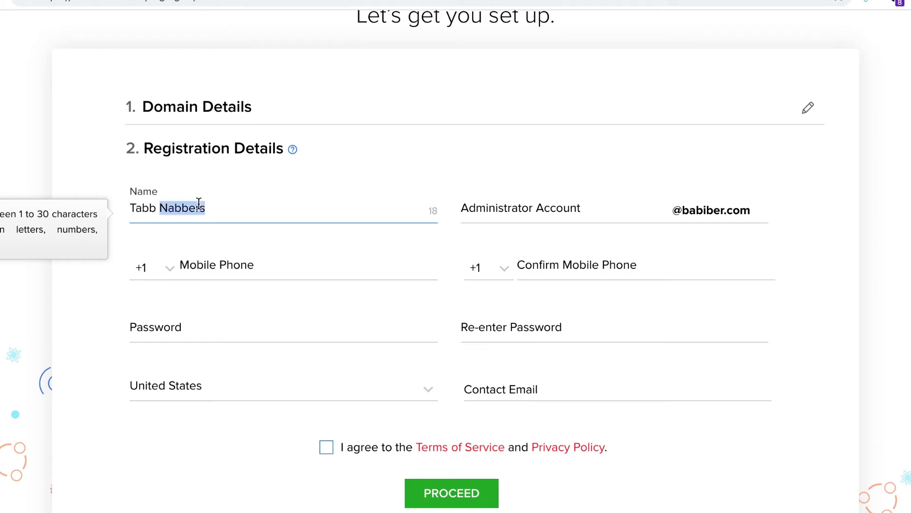
click(549, 212)
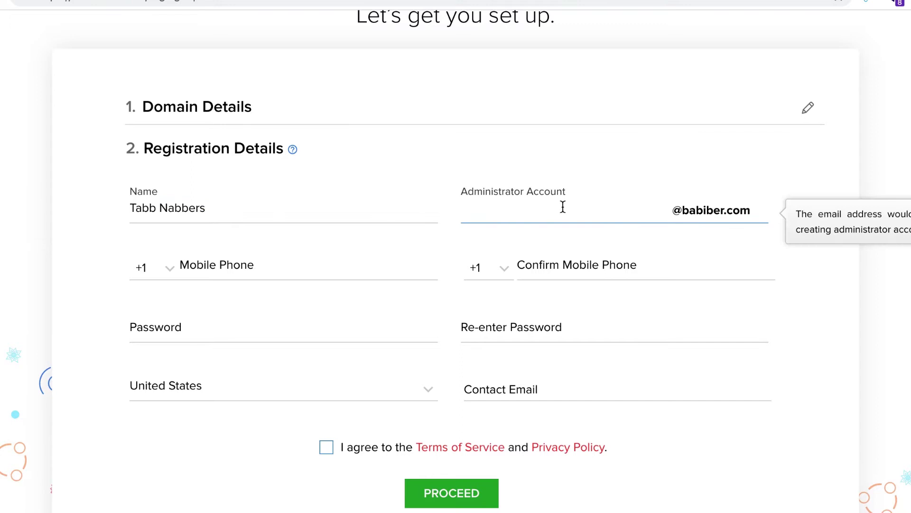
text(tab)
key(ctrl+a)
text(admi)
double_click(479, 208)
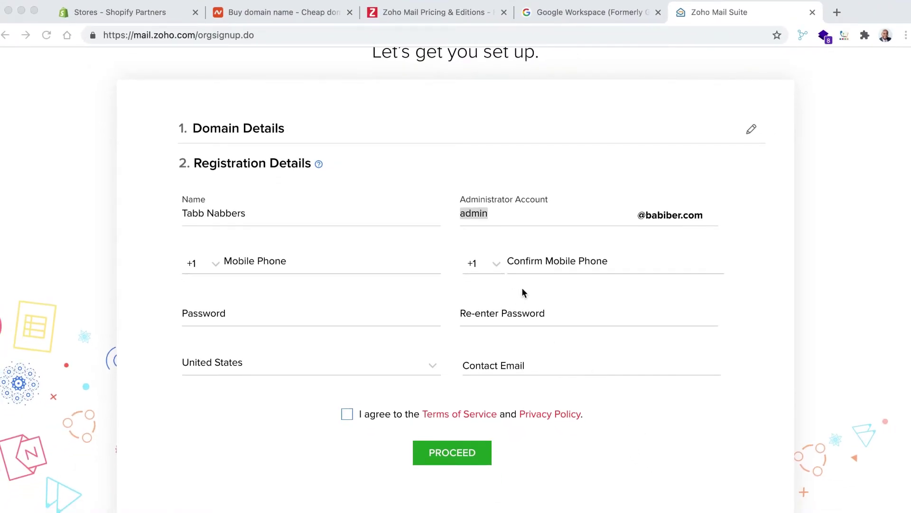
Step: Move on to the mobile phone and confirmation number fields
click(375, 264)
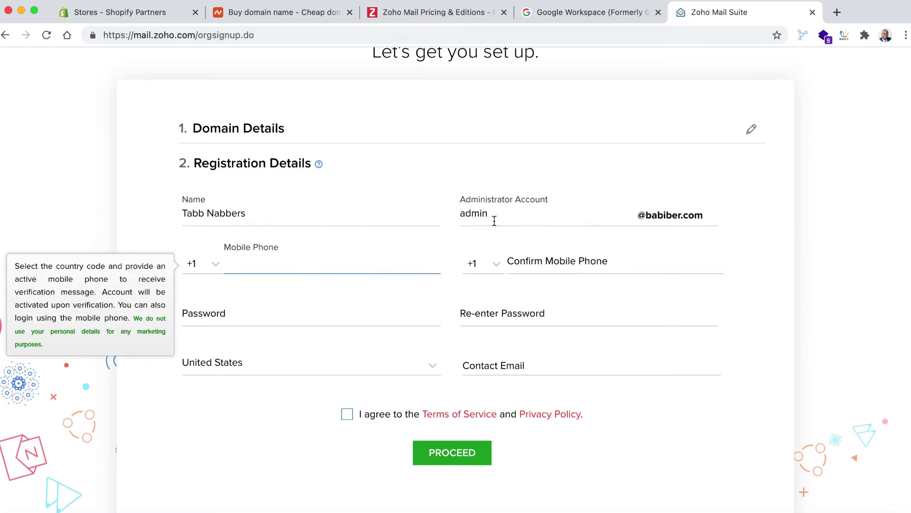
key(Tab)
click(547, 263)
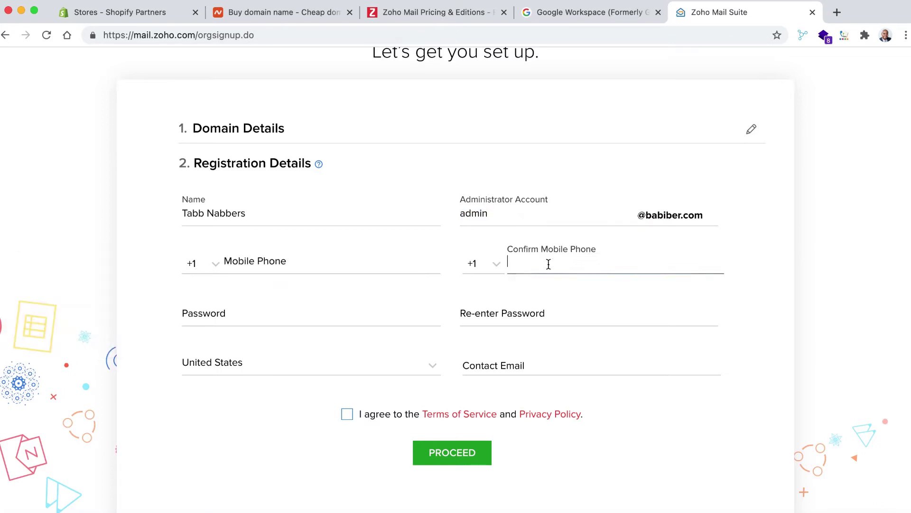
click(331, 265)
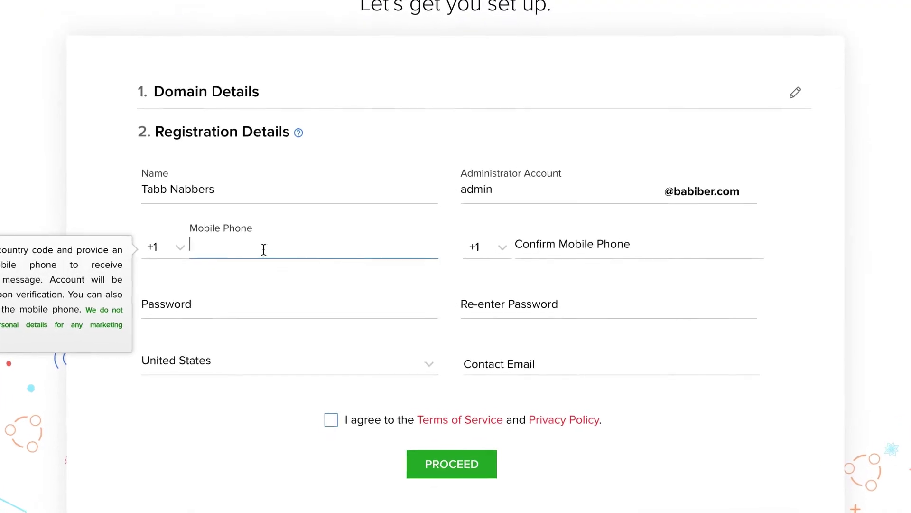
Step: Enter and confirm the account password, fill in the contact e-mail, and accept the terms
click(151, 305)
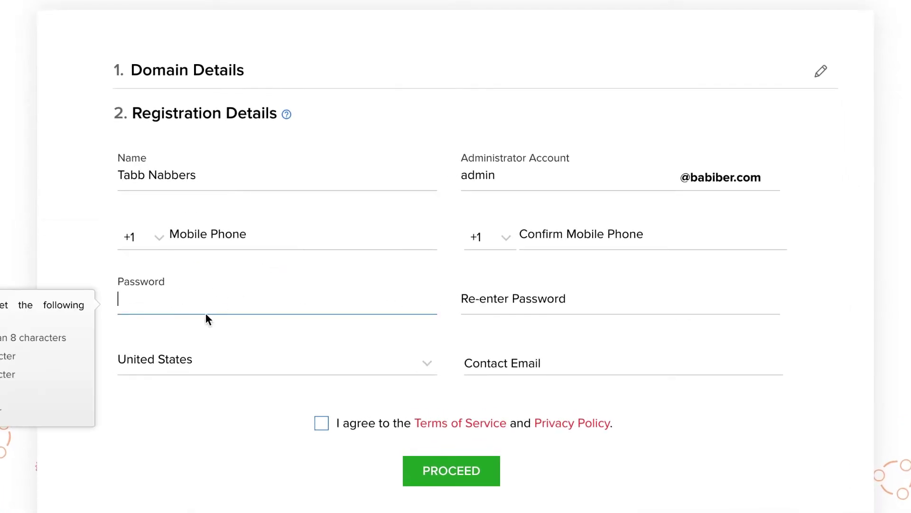
text(••••••••)
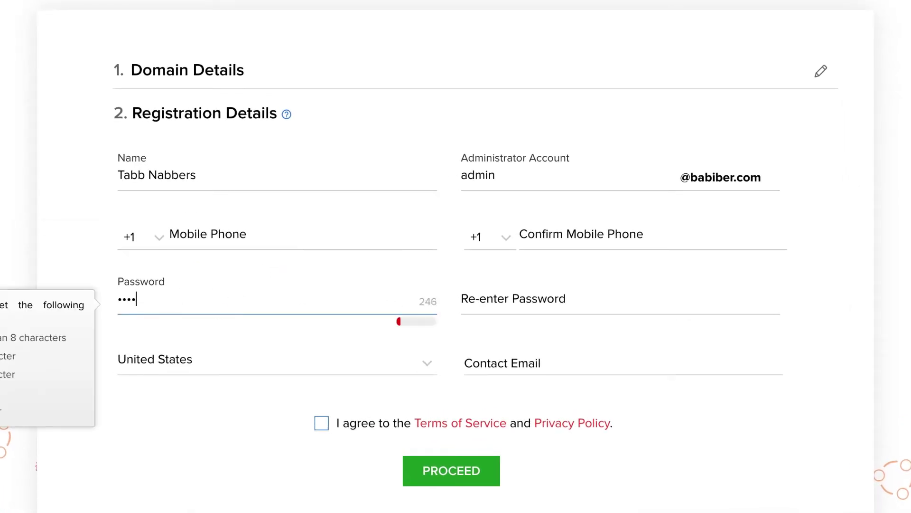
text(••)
key(Tab)
text(••••••••)
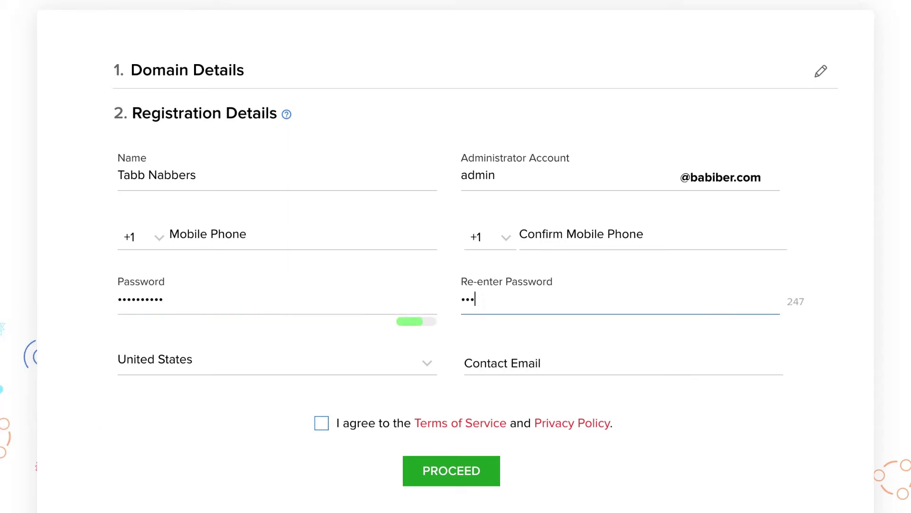
text(••)
click(534, 367)
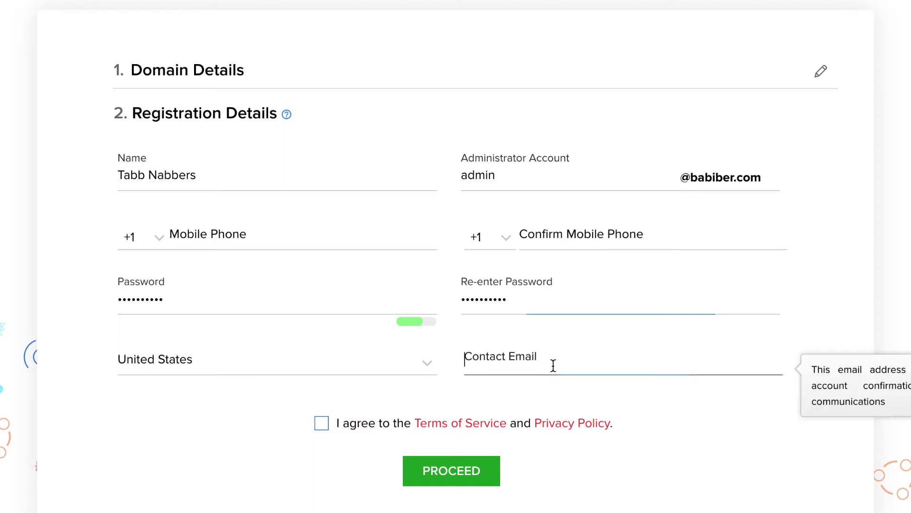
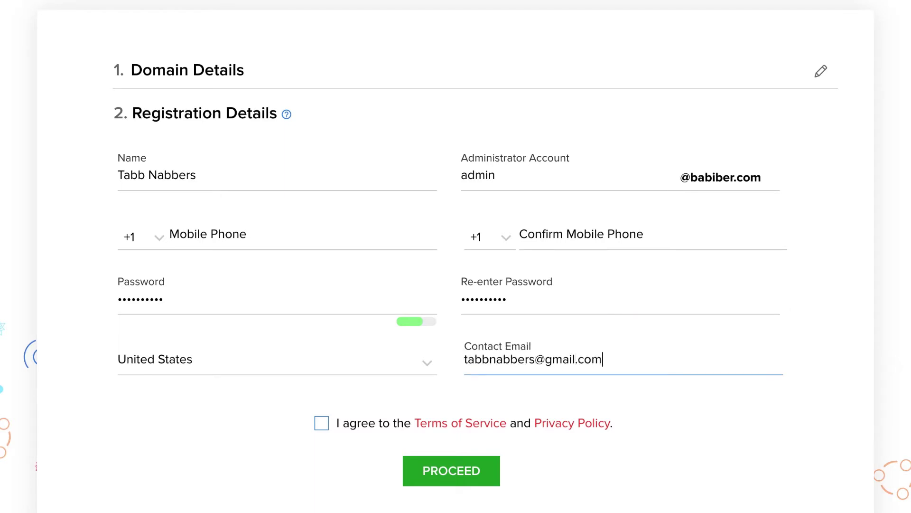
click(323, 426)
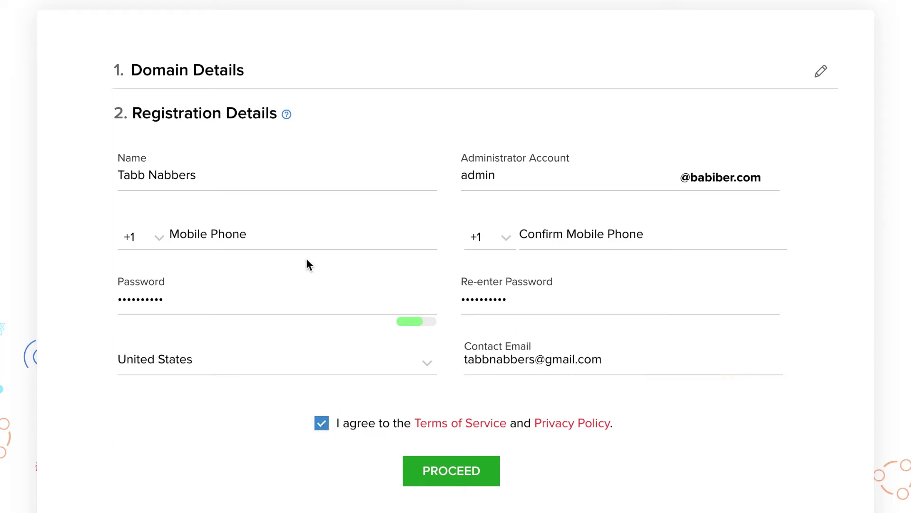
Step: Fill in the mobile phone number and its confirmation number
click(254, 236)
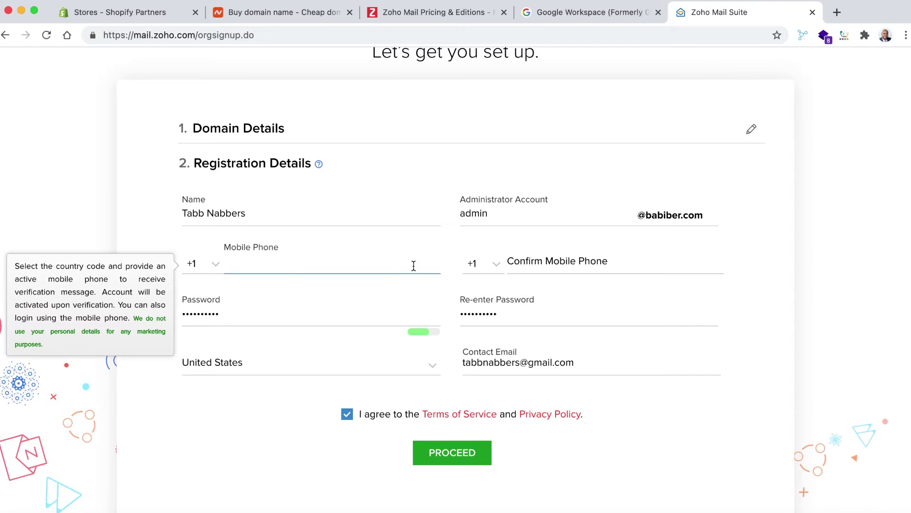
click(572, 262)
click(375, 270)
click(574, 262)
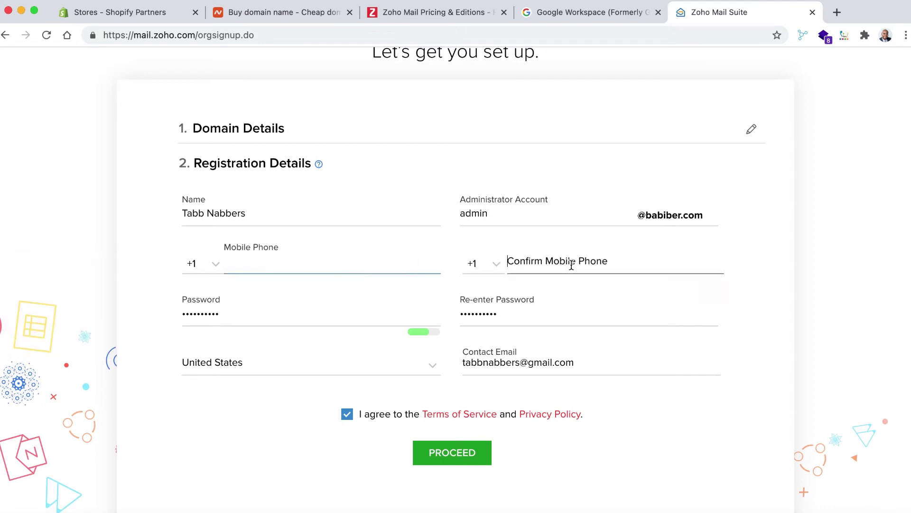
click(351, 264)
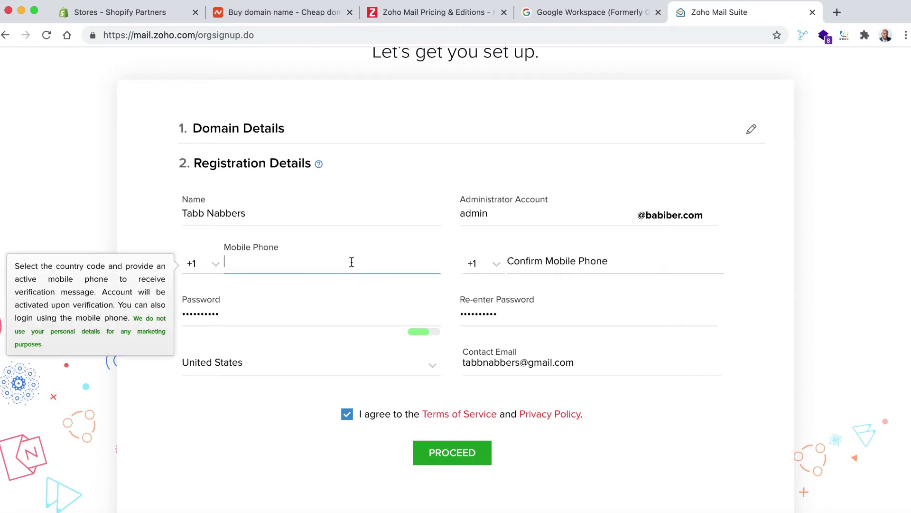
click(579, 261)
click(365, 265)
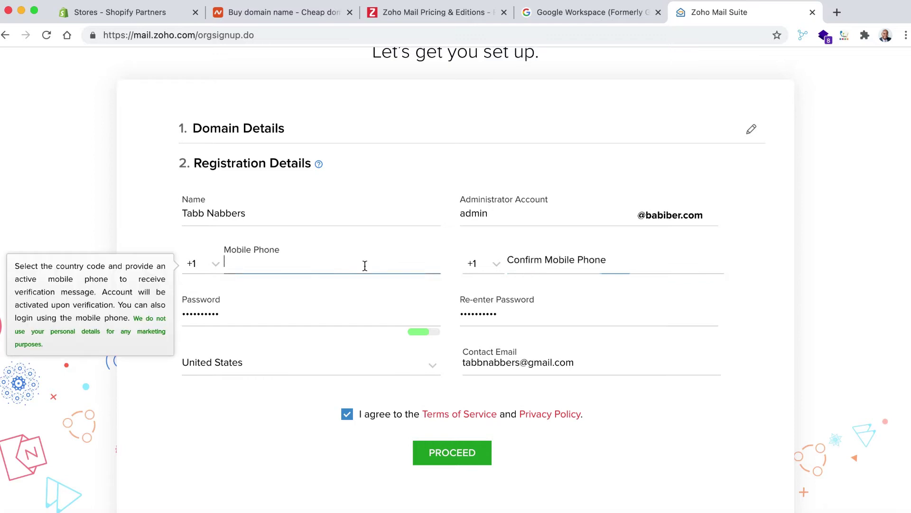
click(545, 266)
click(346, 270)
click(515, 266)
Step: Submit the registration details and reach the Summary showing the Free plan for babiber.com
click(455, 455)
drag(726, 14, 572, 14)
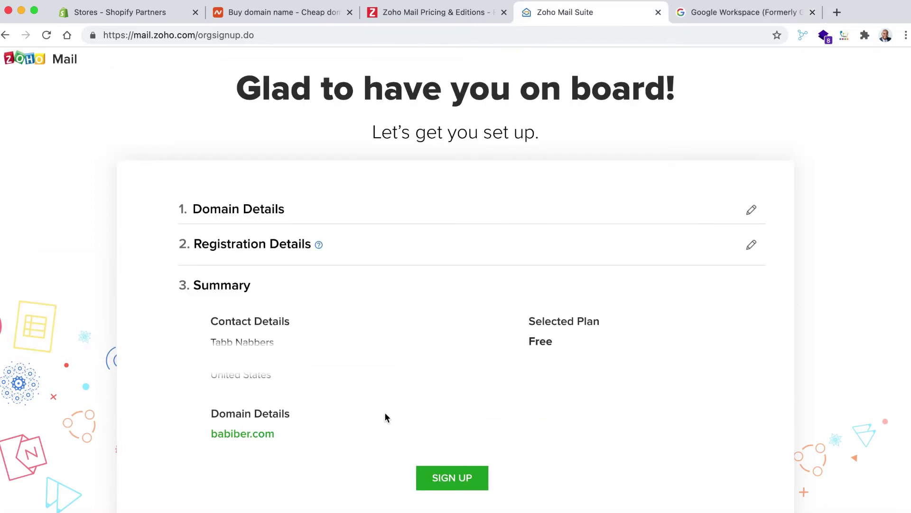
click(455, 479)
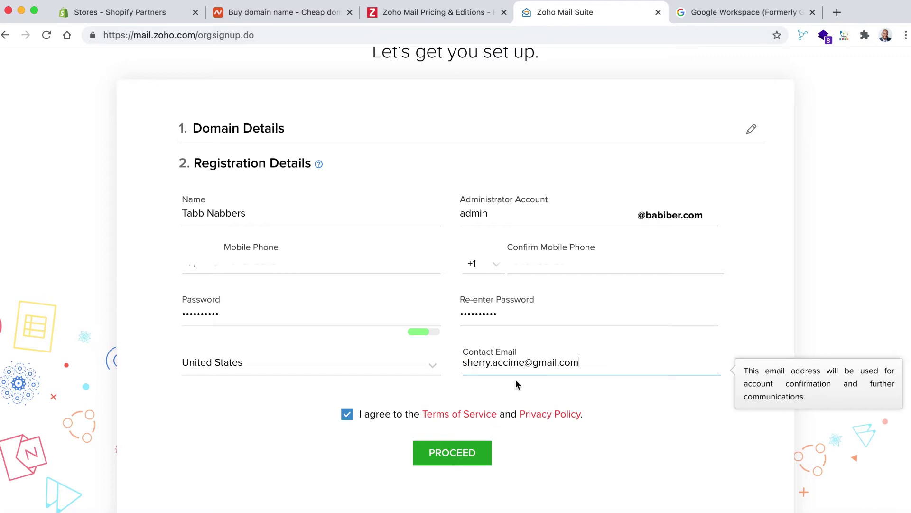
click(467, 457)
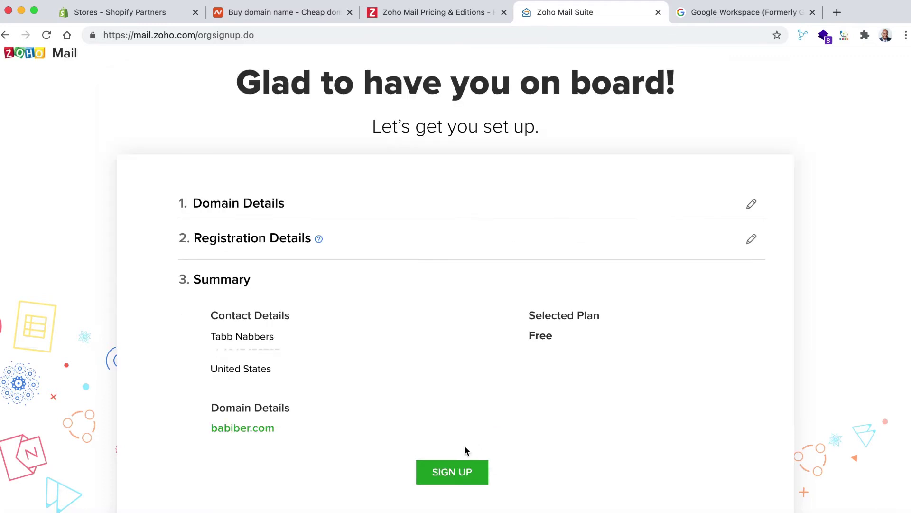
click(458, 471)
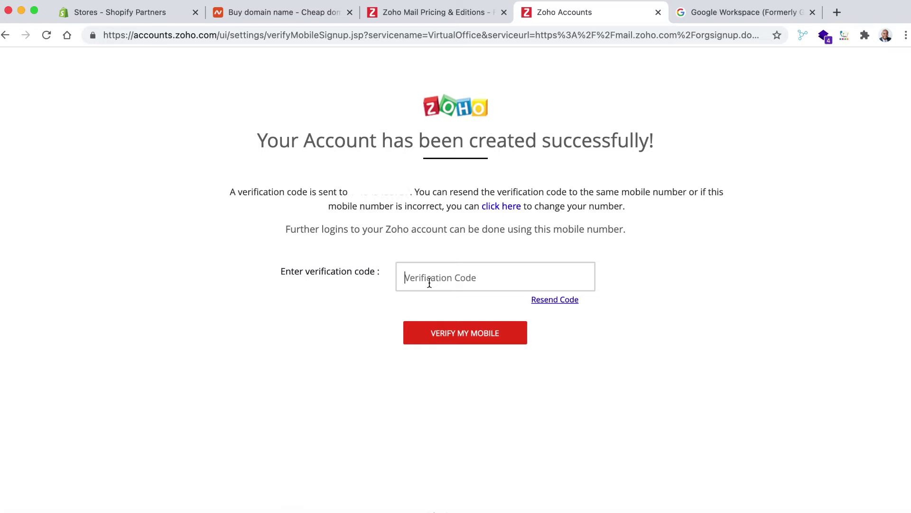
Step: Verify the mobile number with the SMS code and reach Domain Setup for babiber.com
click(430, 283)
click(474, 336)
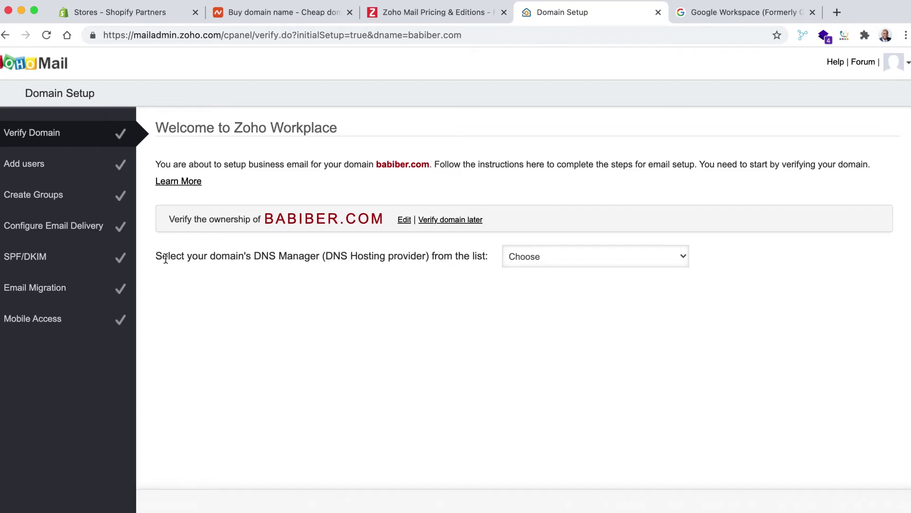
drag(133, 254, 417, 253)
Step: Try GoDaddy and Bluehost as the DNS host, then pick WordPress from the provider list
click(312, 260)
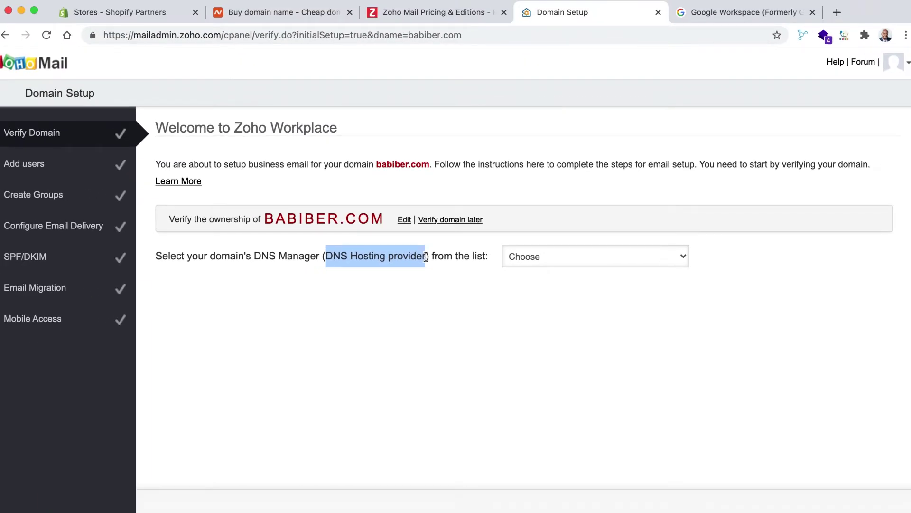
click(569, 257)
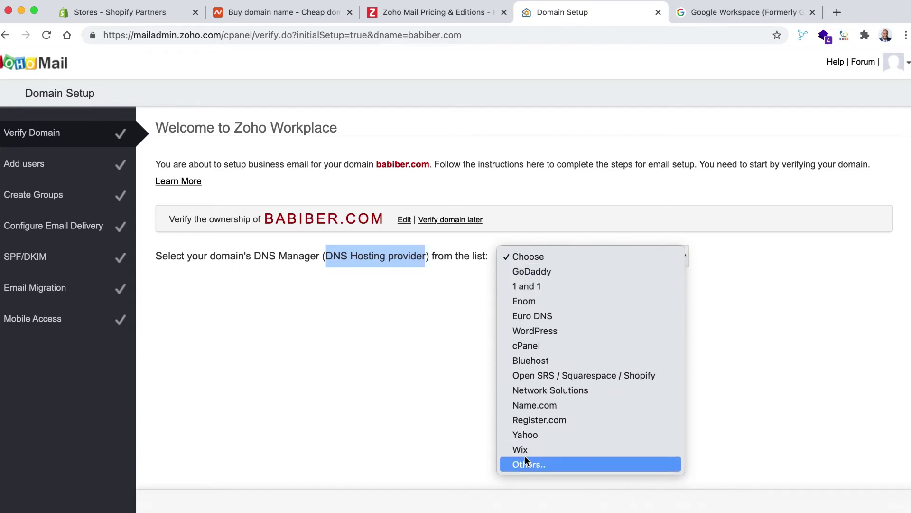
click(545, 272)
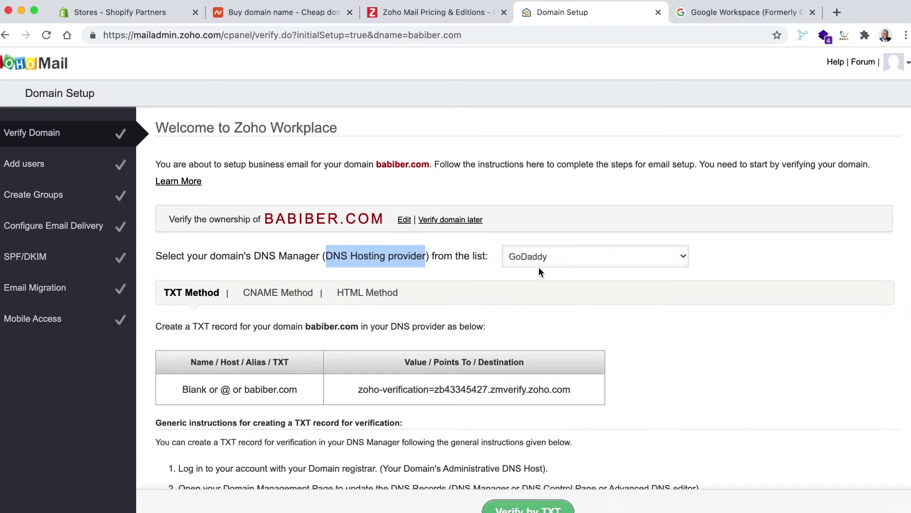
click(552, 262)
click(549, 348)
click(549, 259)
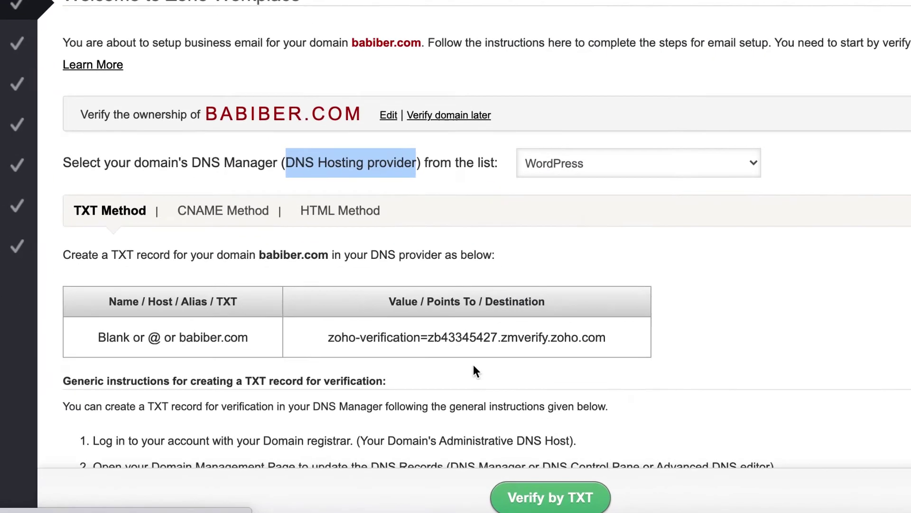
scroll(361, 351, down, 3)
scroll(335, 341, down, 1)
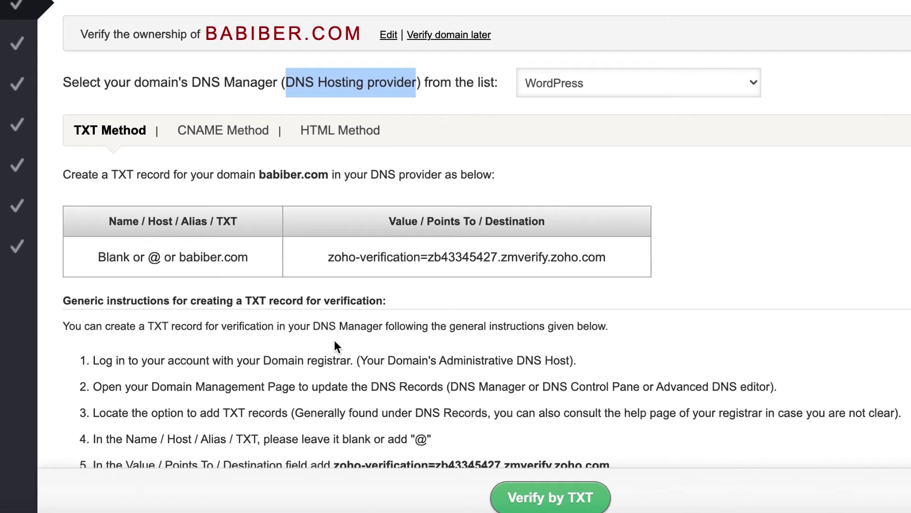
Step: Show the CNAME verification instructions pointing a zb record to zmverify.zoho.com
click(297, 342)
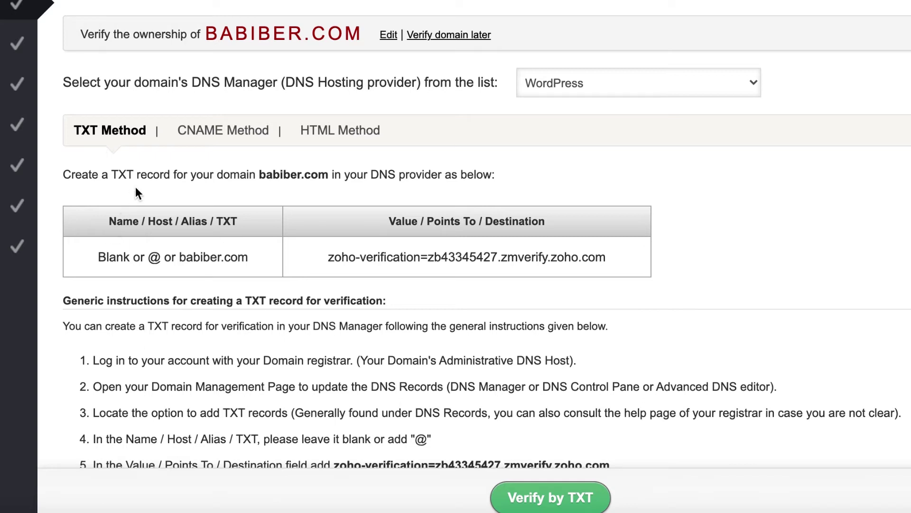
drag(114, 175, 171, 174)
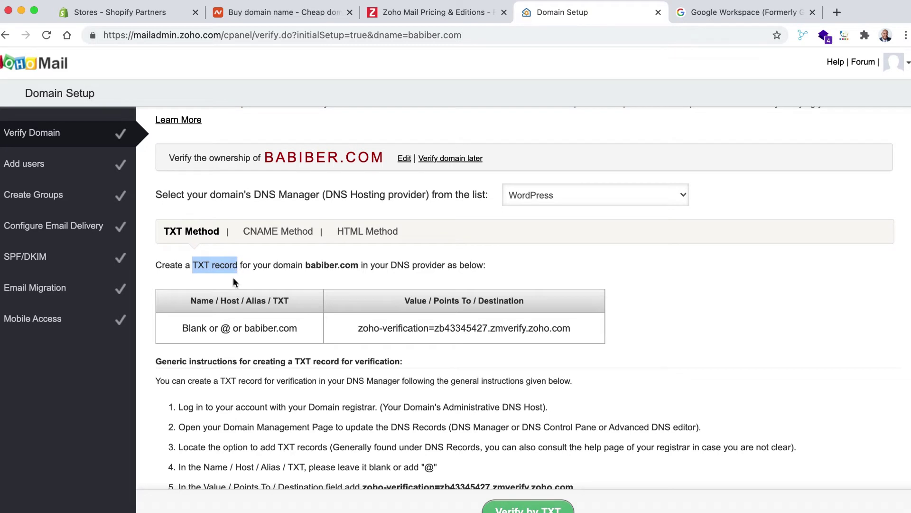
click(273, 233)
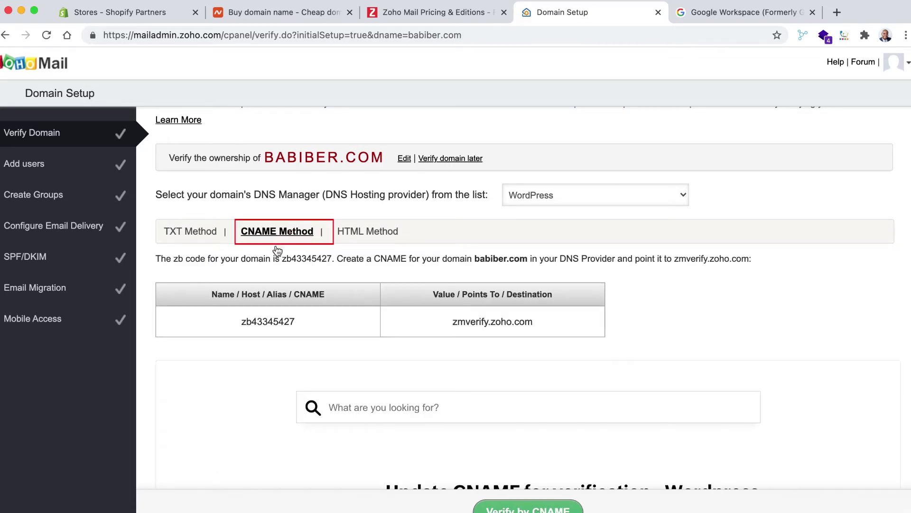
Step: Review the HTML method (verifyforzoho.html in the zohoverify folder), then switch to the TXT method
click(360, 236)
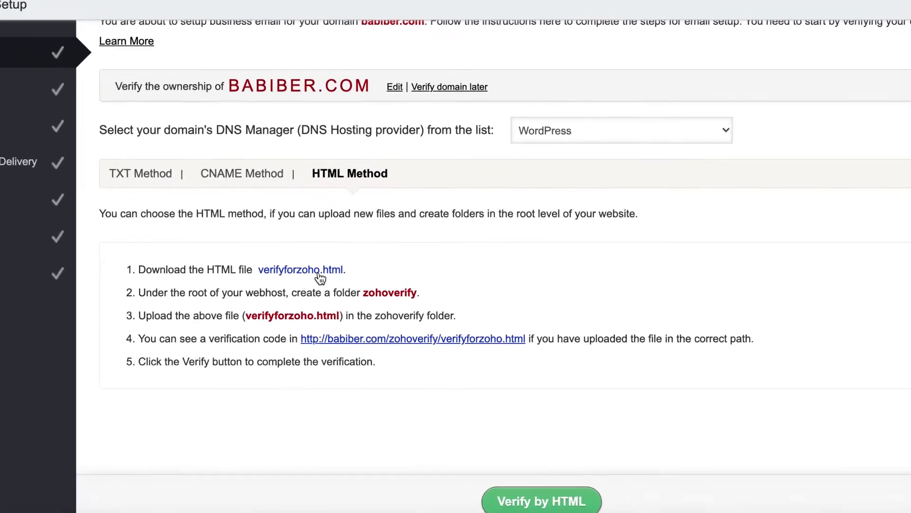
drag(365, 318, 287, 318)
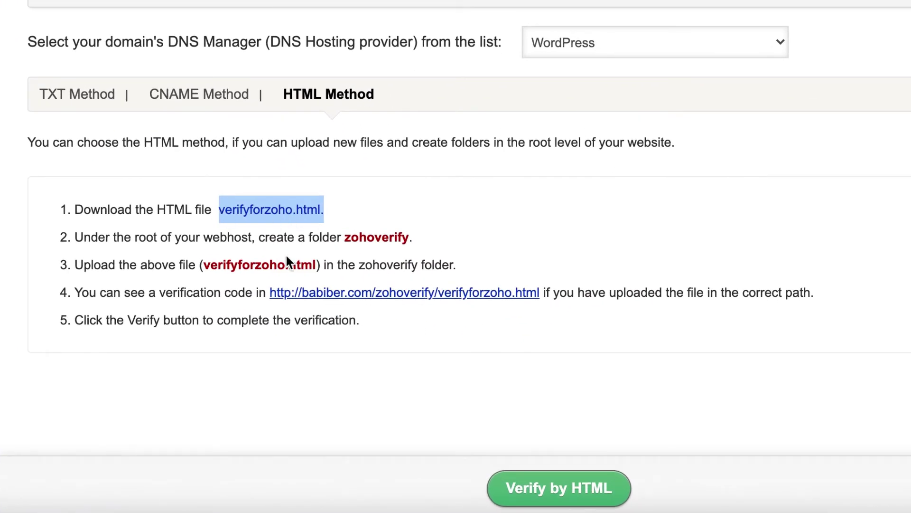
drag(345, 237, 409, 238)
drag(203, 265, 316, 265)
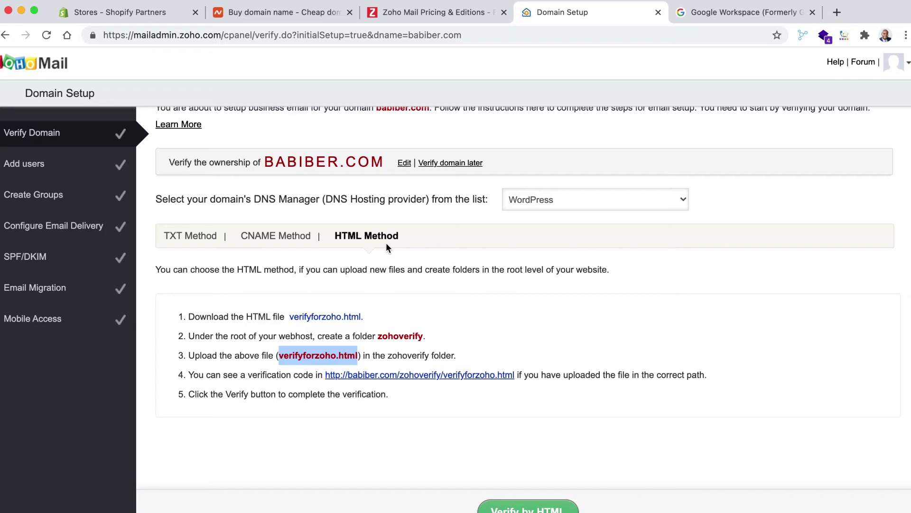
click(192, 237)
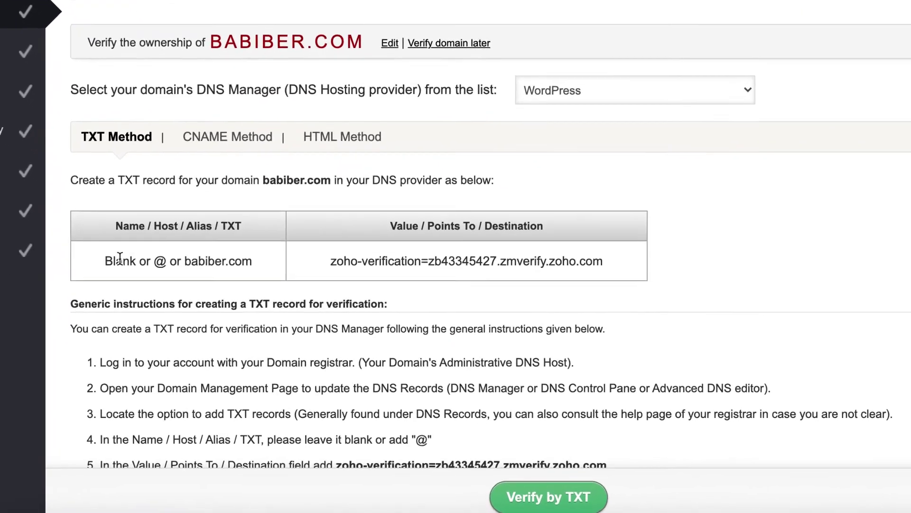
drag(113, 227, 252, 224)
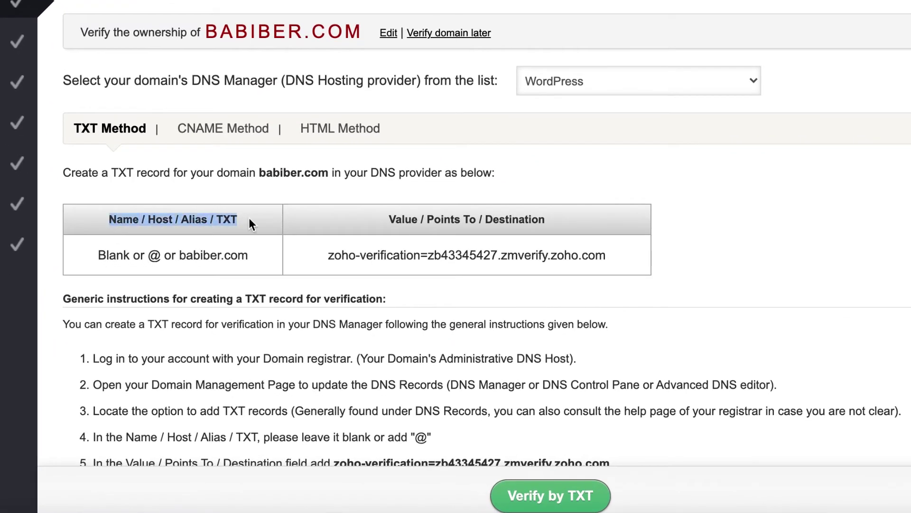
drag(128, 256, 249, 255)
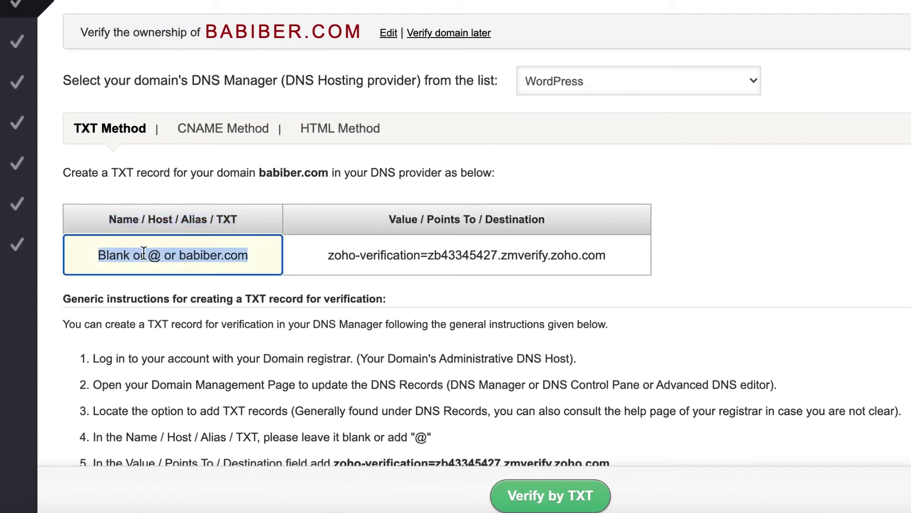
drag(165, 255, 265, 253)
triple_click(148, 255)
triple_click(266, 253)
drag(328, 255, 647, 260)
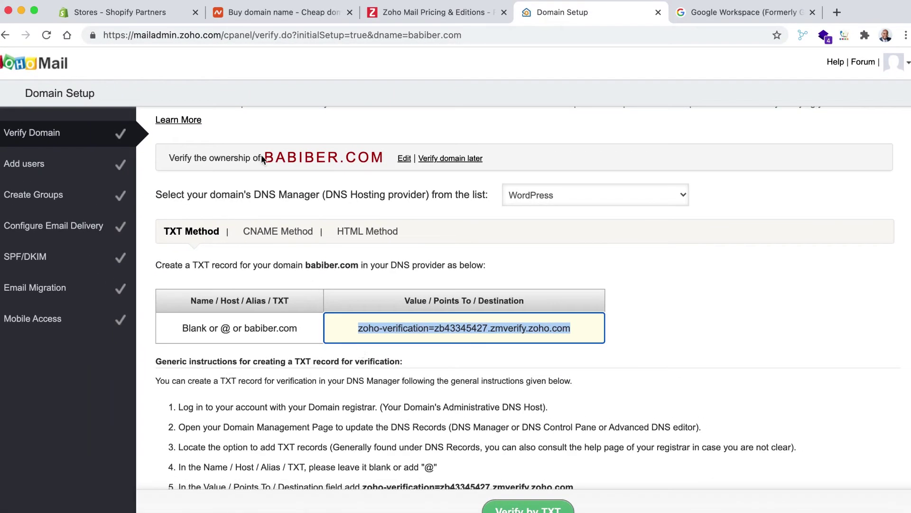
drag(264, 159, 375, 153)
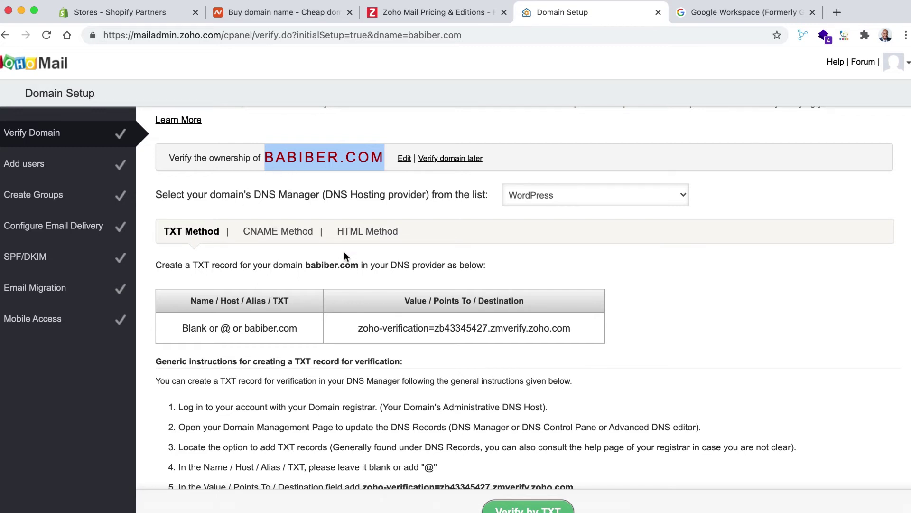
Step: Load namecheap.com in a new tab and go to Account > Dashboard sign-in
click(836, 14)
text(namecheap)
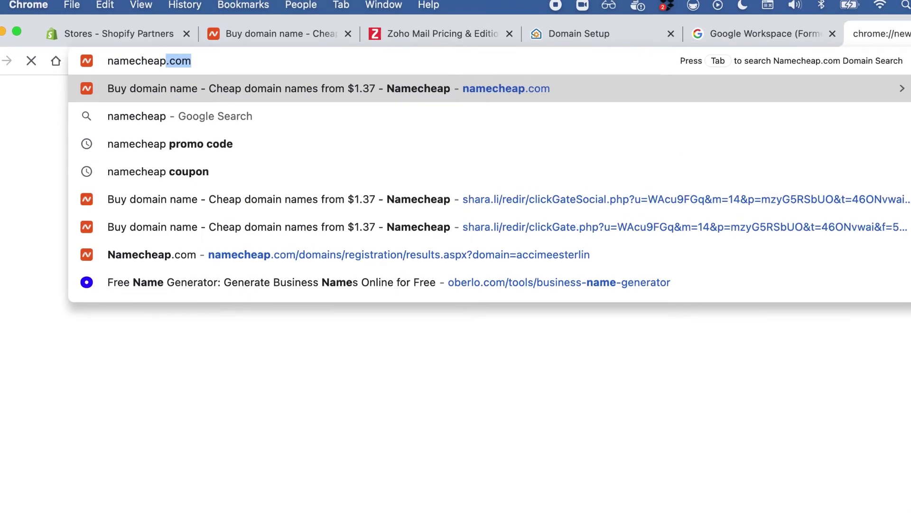
key(Return)
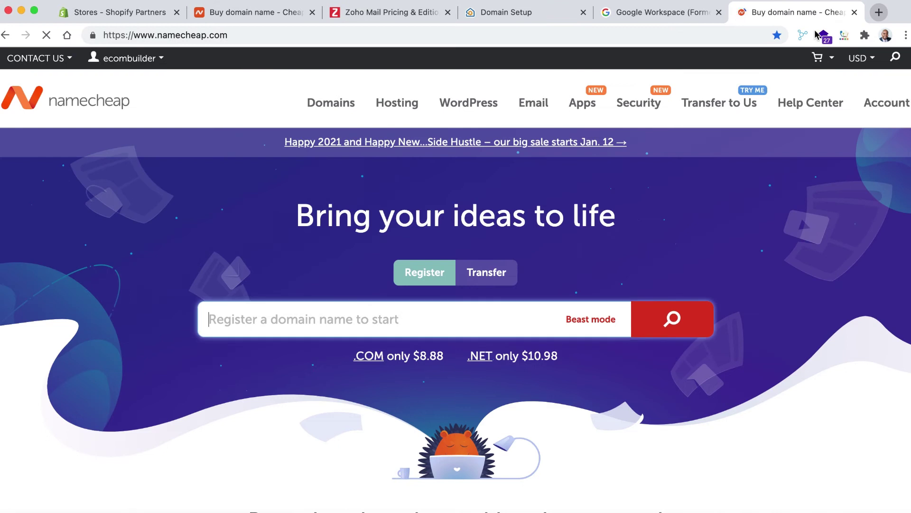
mouse_move(888, 114)
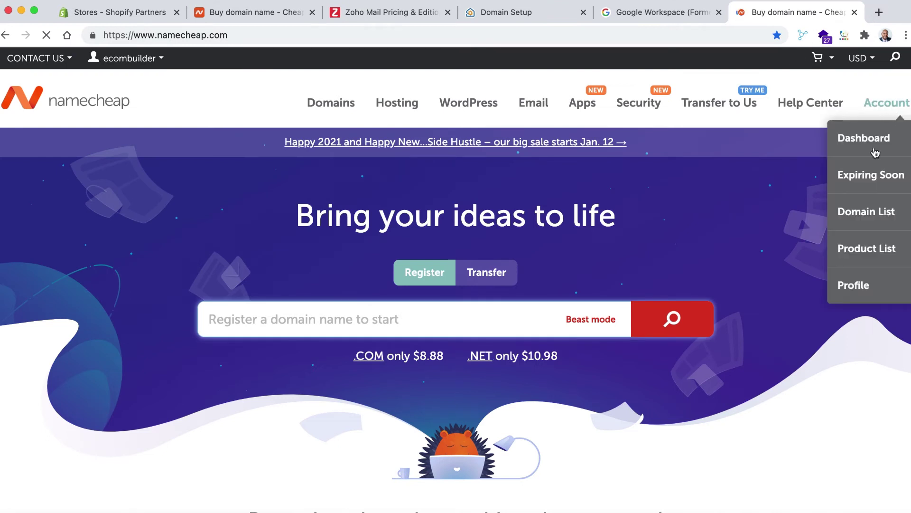
click(849, 142)
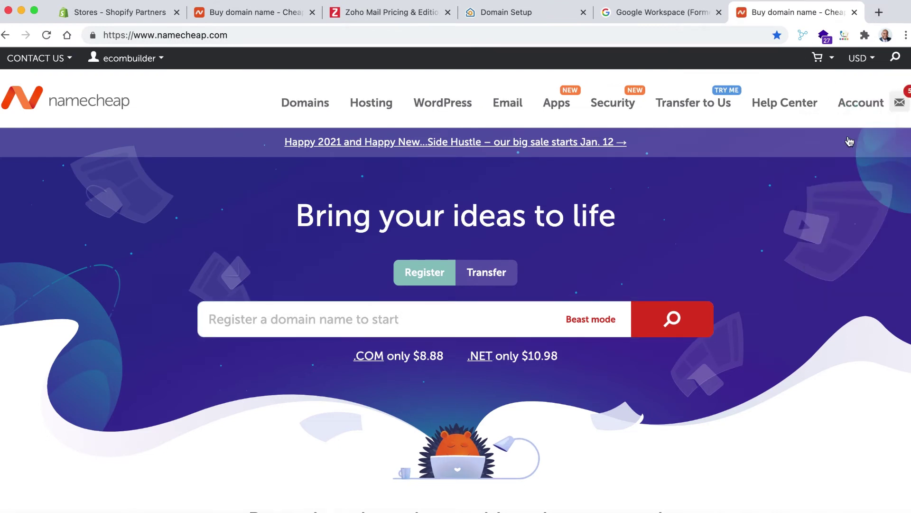
Step: Sign in with the account username and password, retrying the password after it fails
click(433, 297)
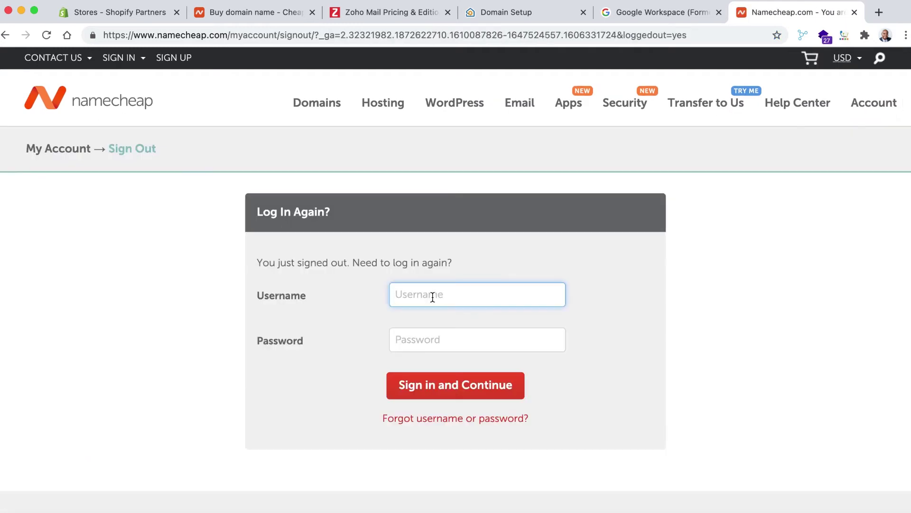
key(Tab)
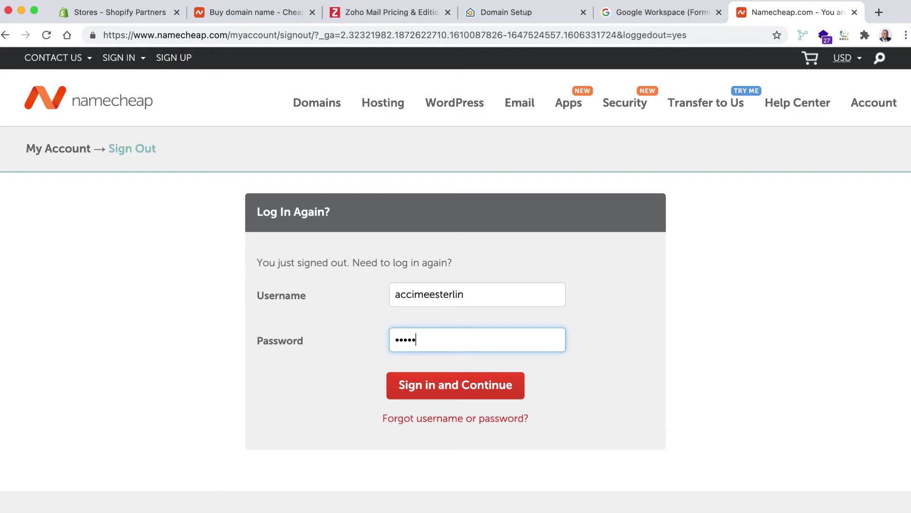
key(Return)
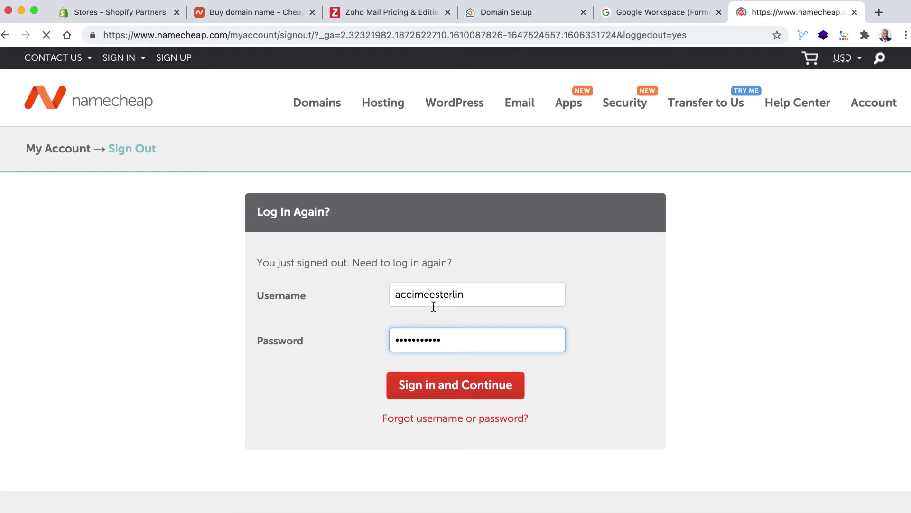
scroll(434, 307, down, 5)
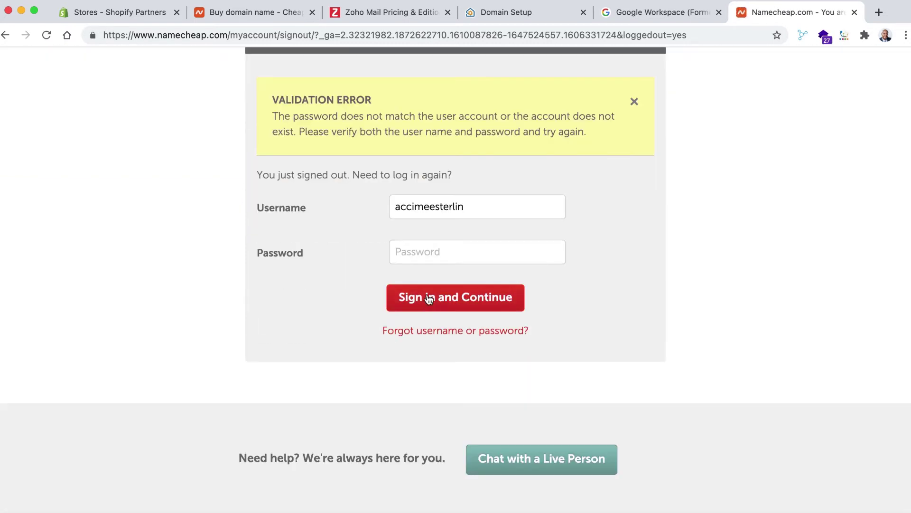
click(441, 282)
text(*********)
key(Return)
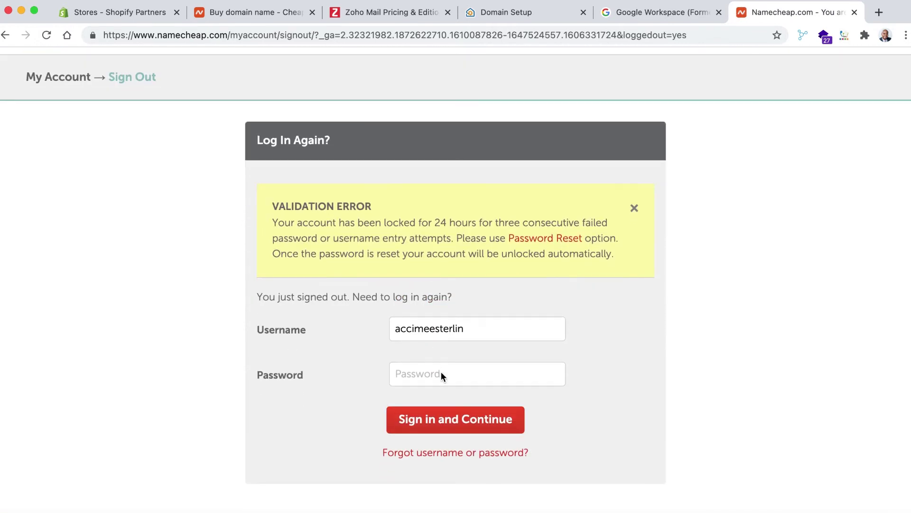
Step: Request a Namecheap password reset email for the account username
click(541, 240)
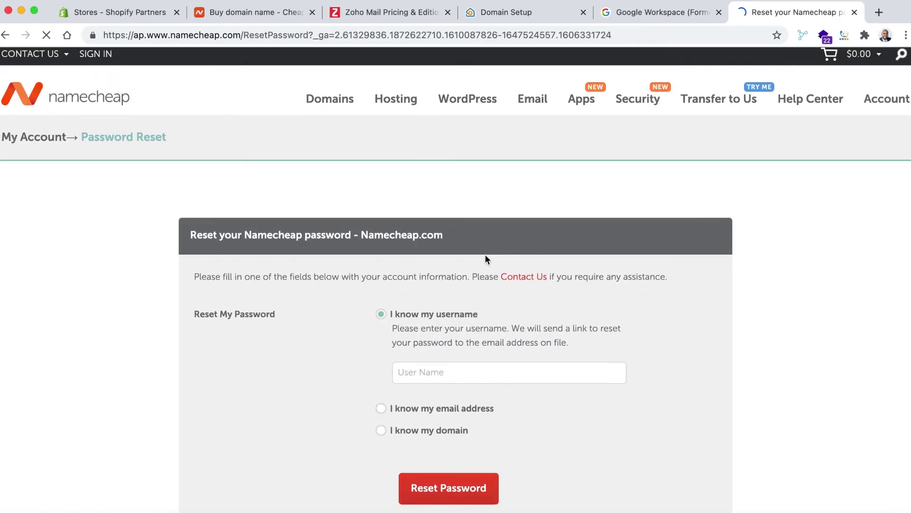
scroll(485, 255, down, 2)
click(447, 323)
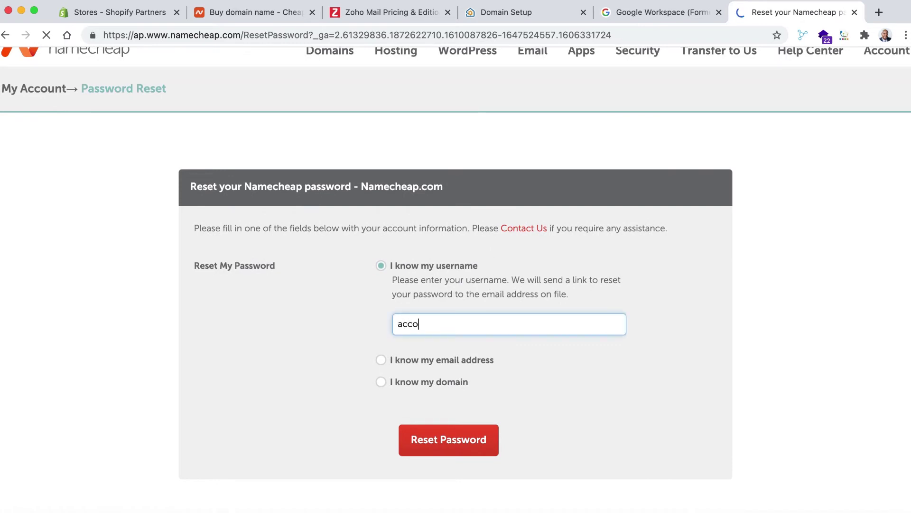
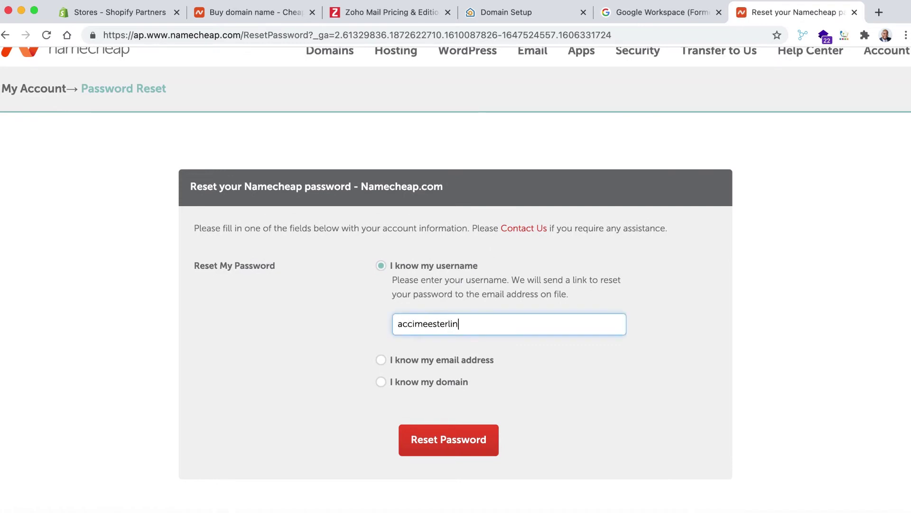
click(433, 441)
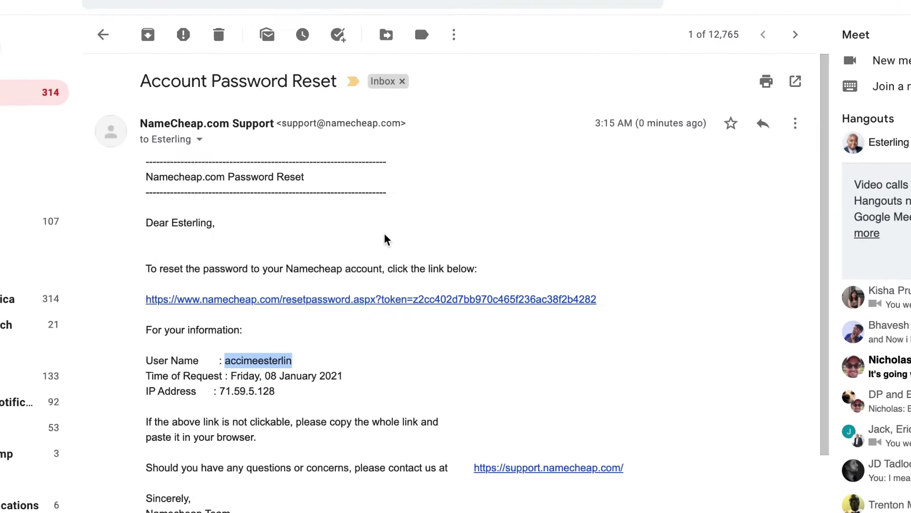
Step: Set a new password through the emailed reset link, then head to the login page
click(347, 375)
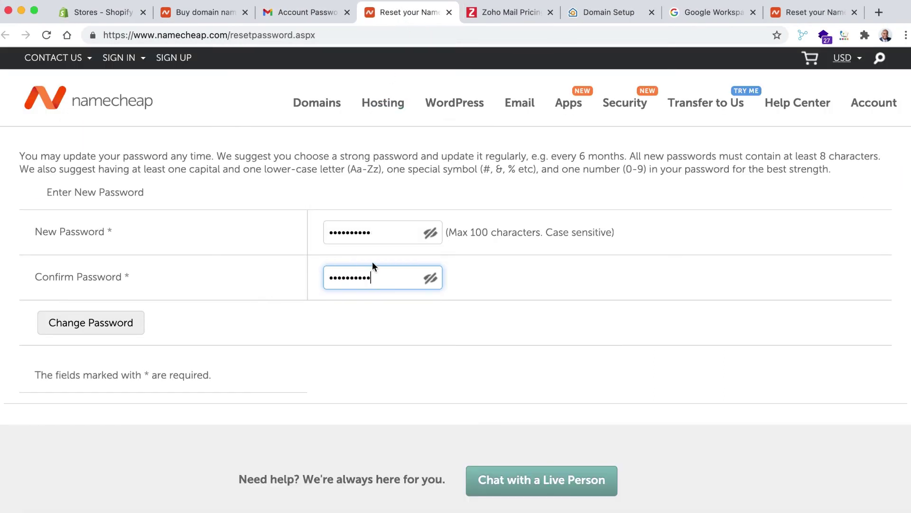
click(86, 326)
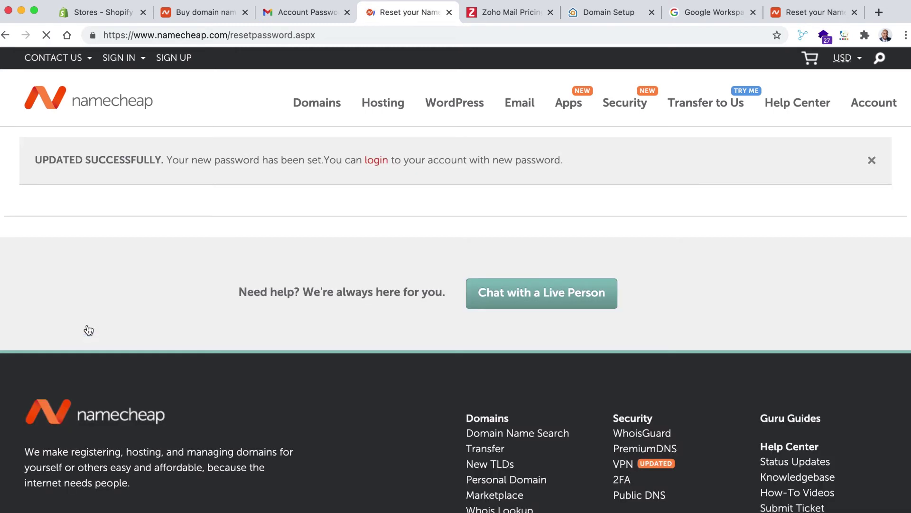
drag(35, 160, 273, 162)
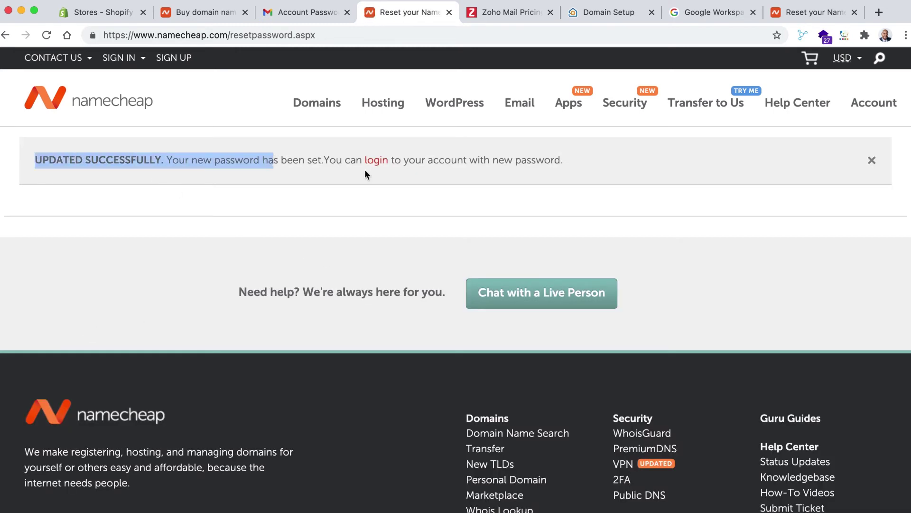
click(378, 163)
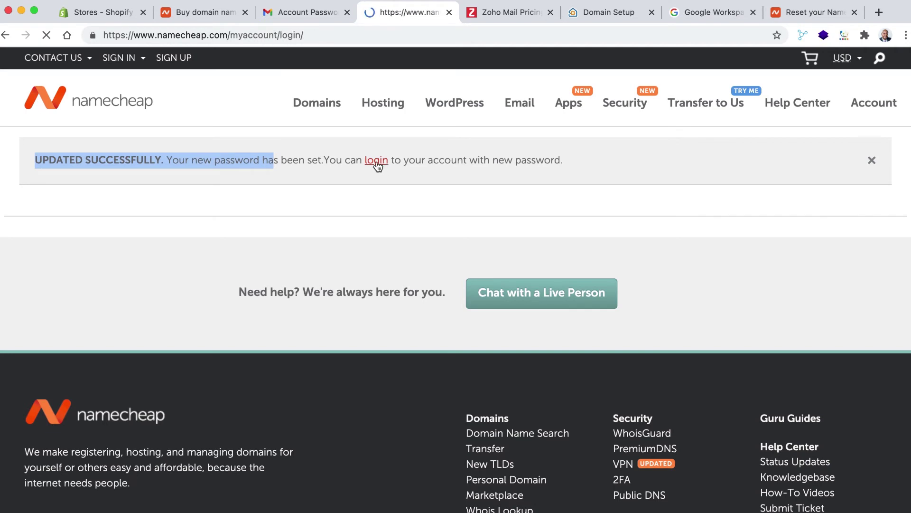
Step: Sign in to Namecheap with the account username and the new password
click(461, 278)
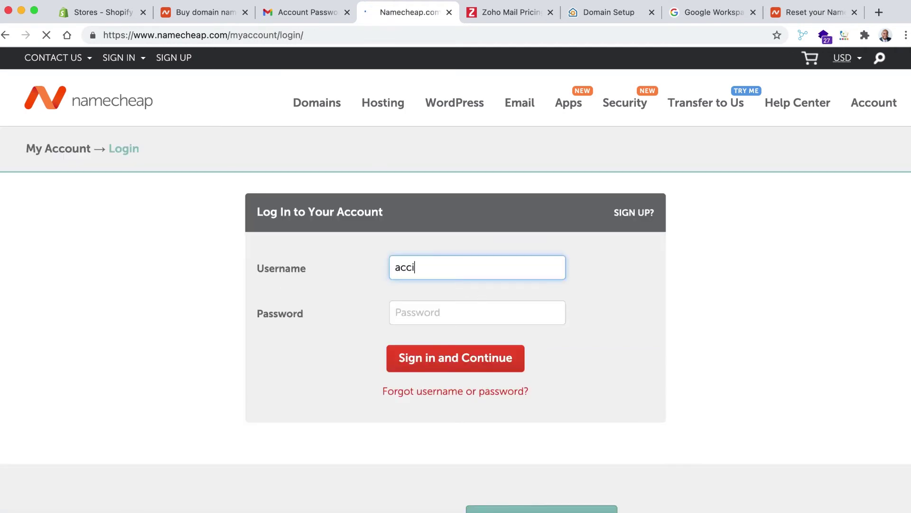
key(Tab)
text(••••••••••)
key(Return)
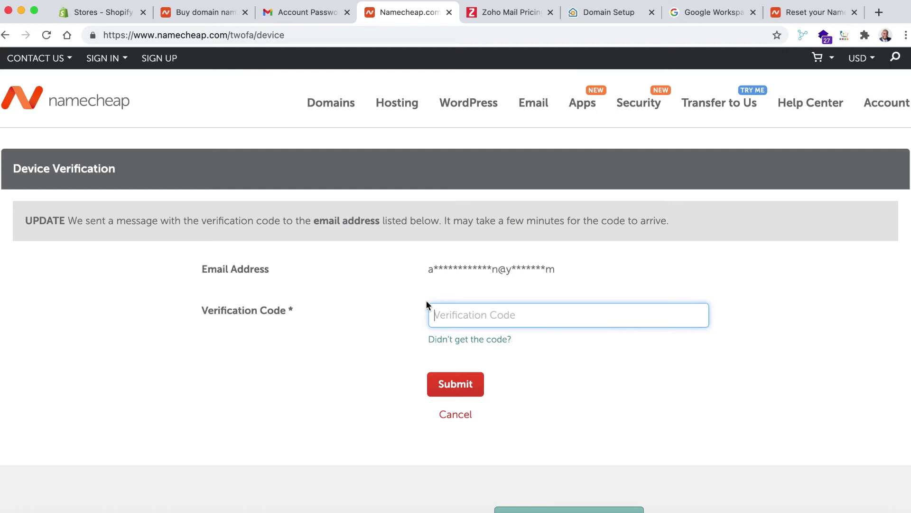
Step: Copy the device verification code from the Gmail message
drag(429, 268, 558, 267)
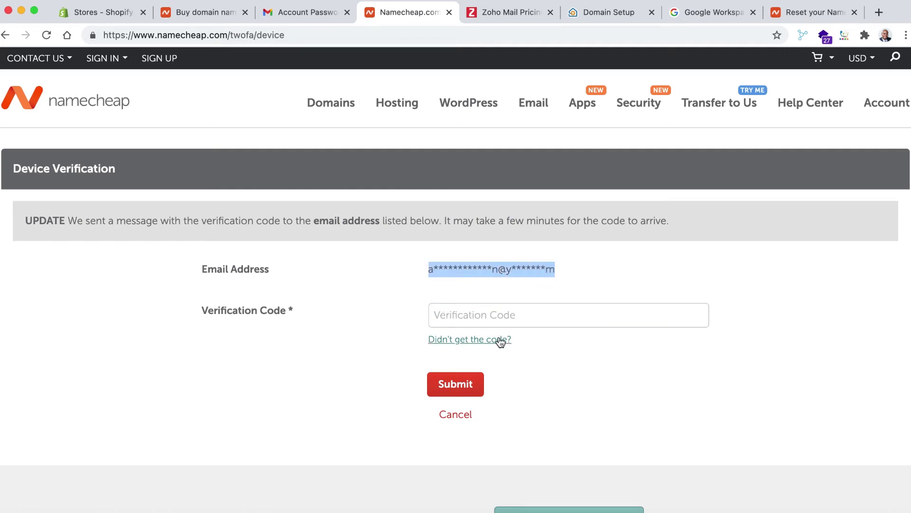
drag(307, 15, 368, 19)
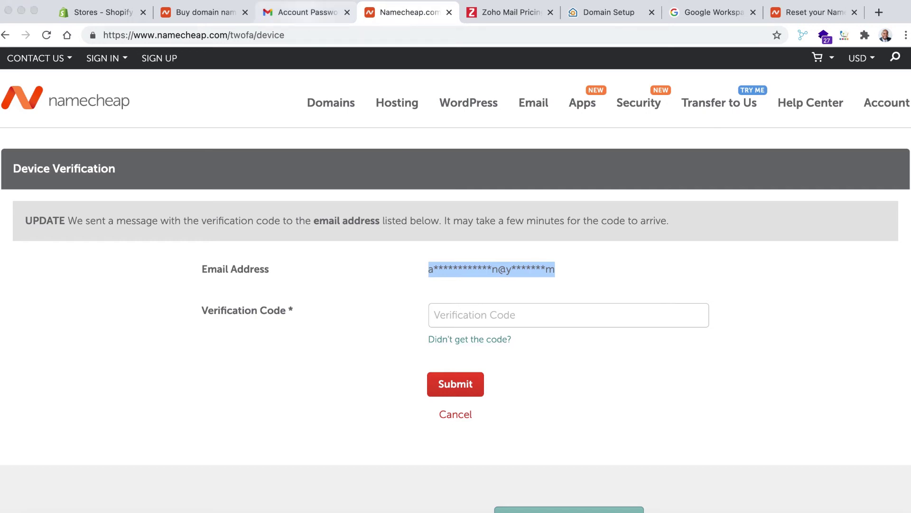
drag(368, 19, 433, 21)
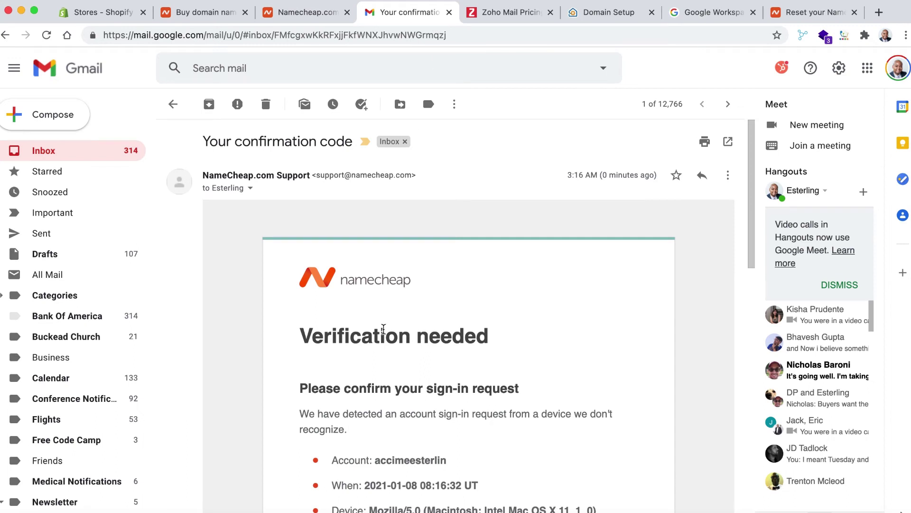
scroll(384, 328, down, 5)
scroll(375, 335, down, 3)
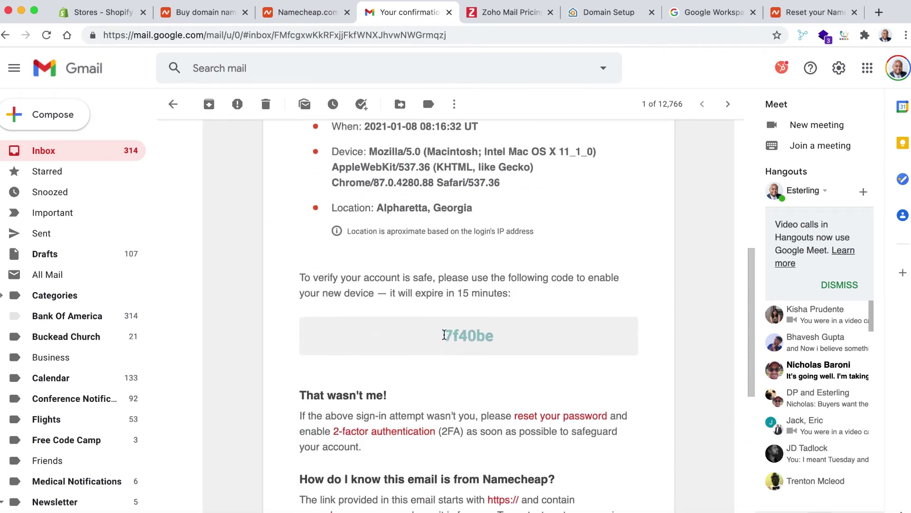
drag(444, 334, 503, 338)
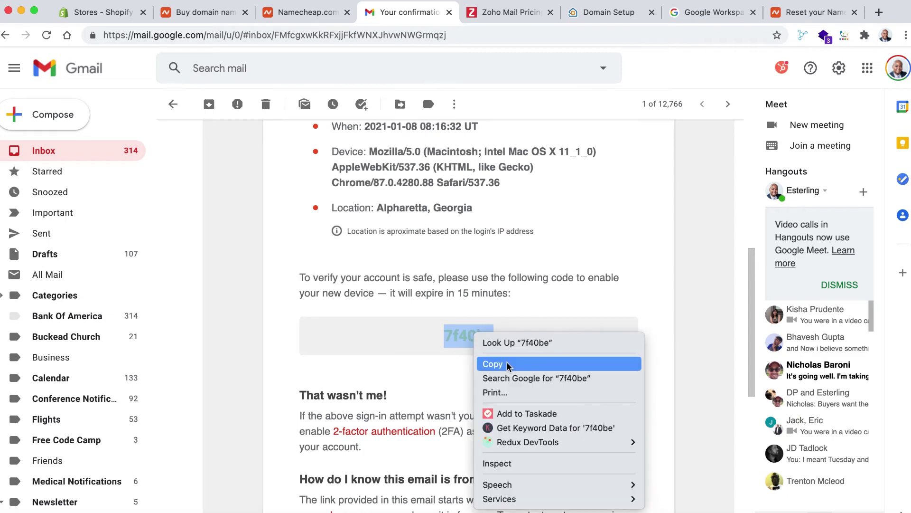
click(505, 364)
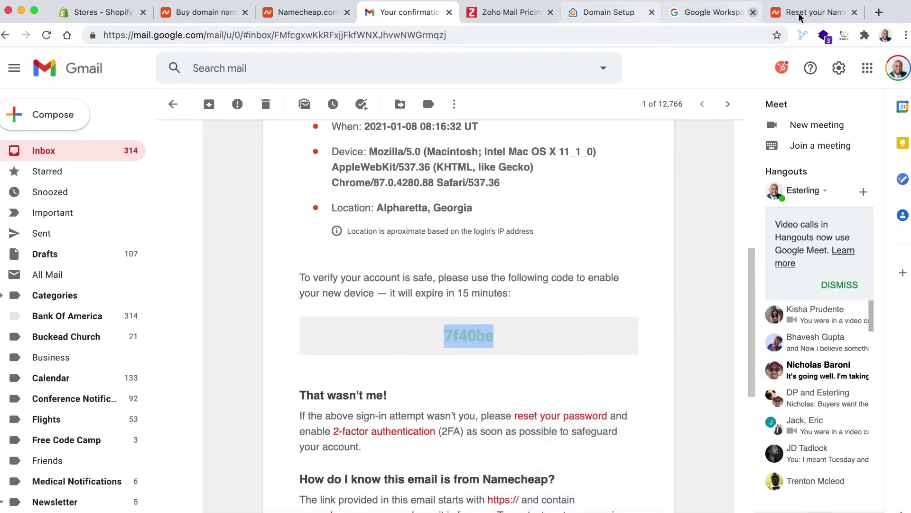
Step: Paste the code into Namecheap's Verification Code field and submit it
click(809, 14)
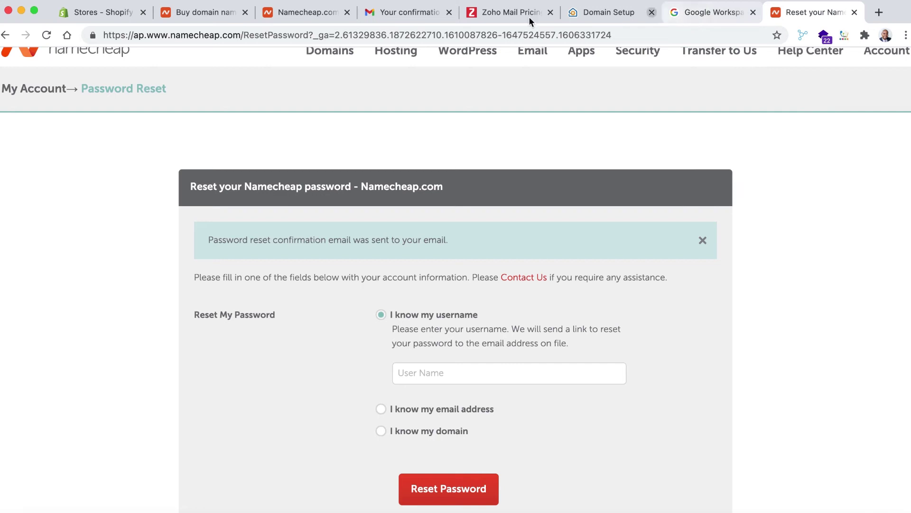
click(293, 21)
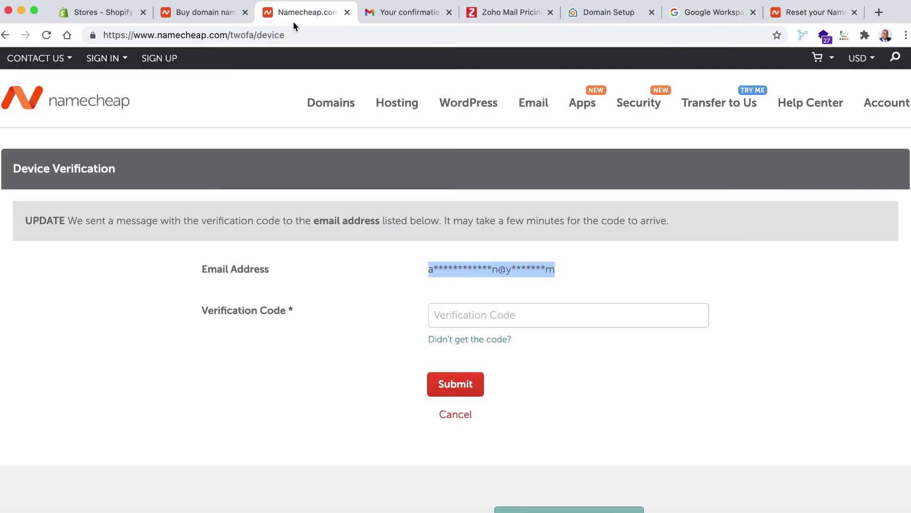
click(460, 311)
key(super+v)
click(463, 380)
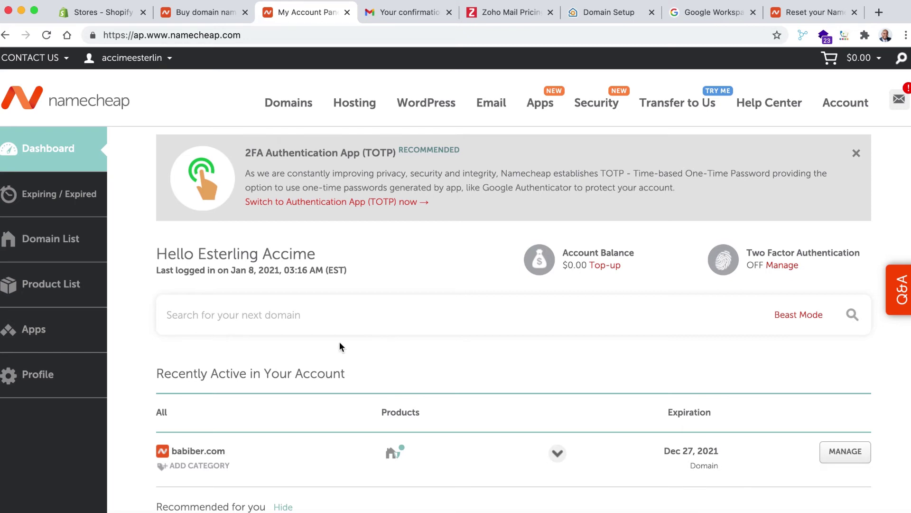
Step: Open MANAGE for babiber.com on the dashboard, then its Advanced DNS tab
scroll(340, 343, down, 2)
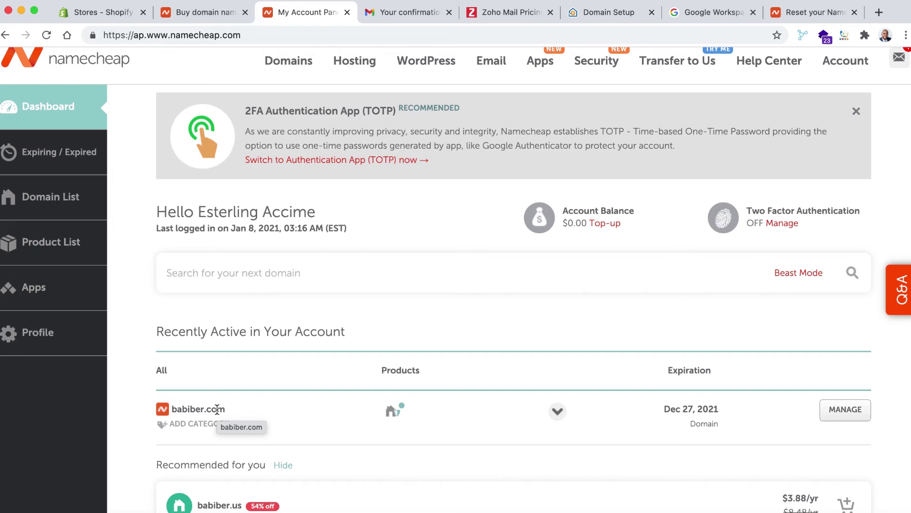
click(850, 416)
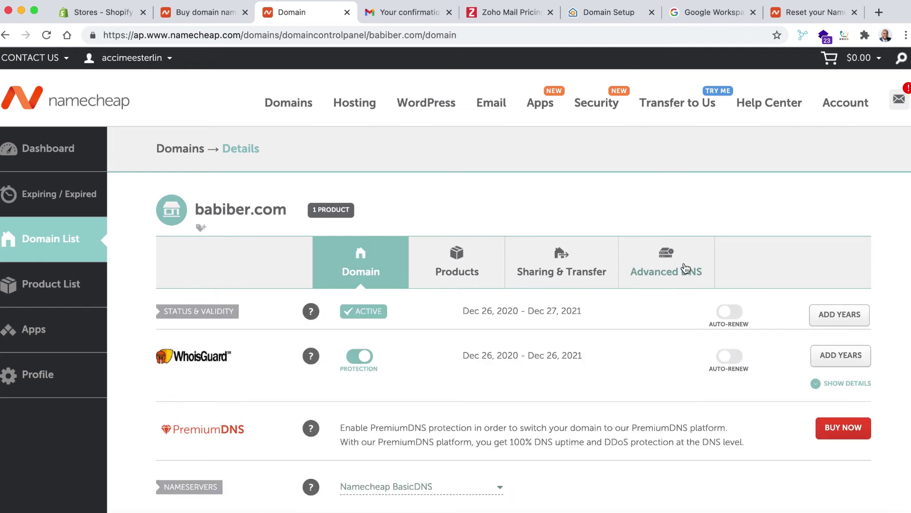
click(670, 276)
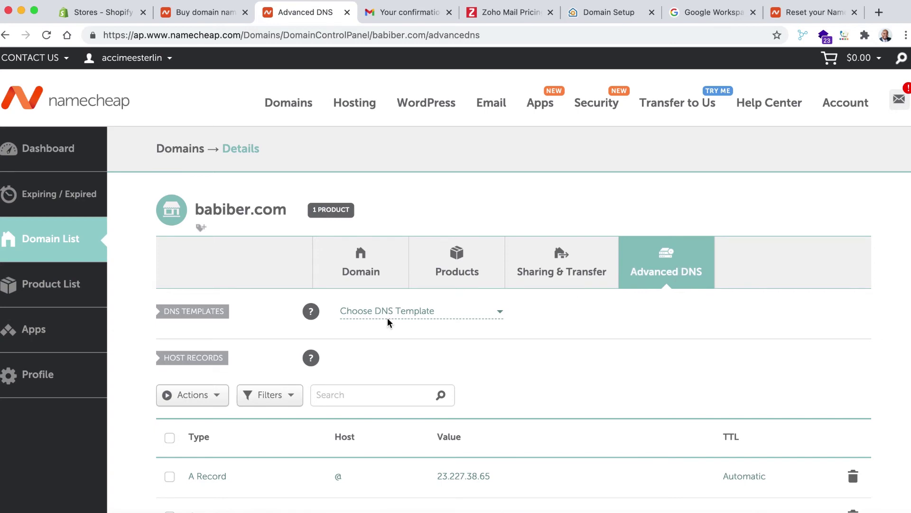
Step: Add a new host record row to babiber.com's DNS records
scroll(197, 348, down, 3)
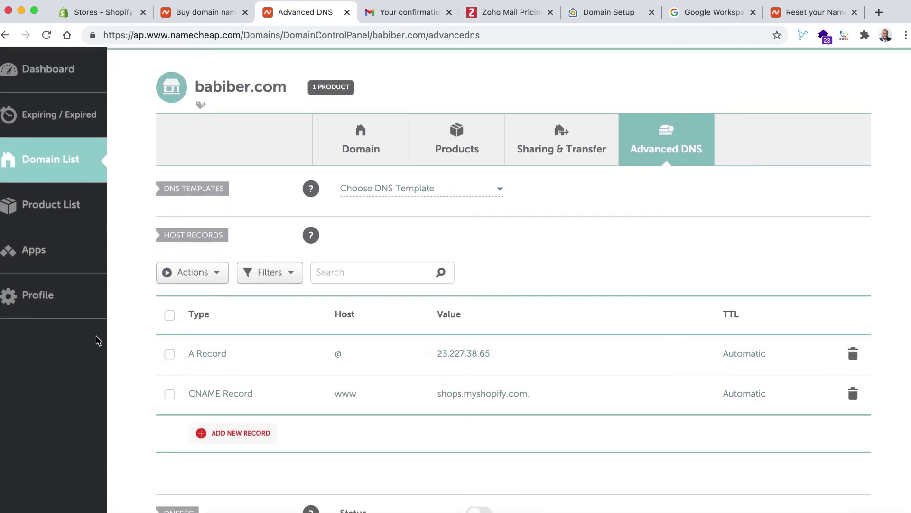
scroll(116, 346, down, 2)
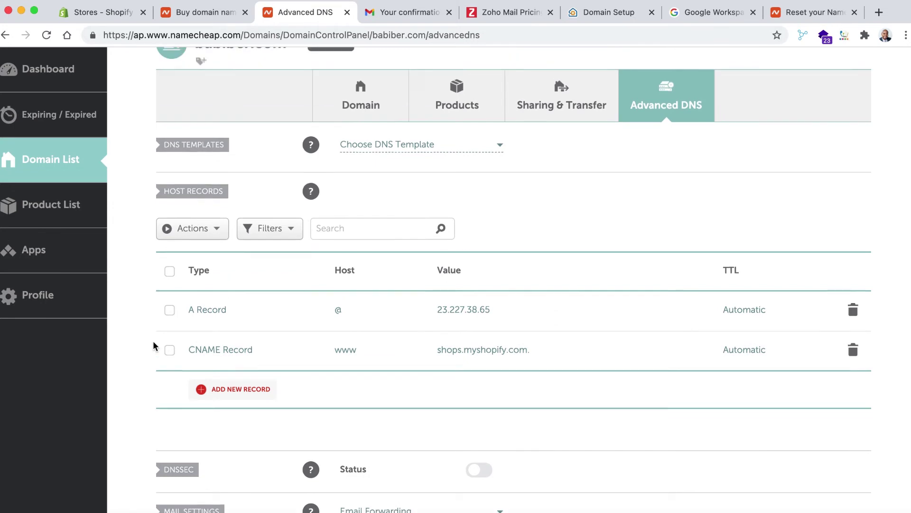
scroll(153, 341, up, 2)
scroll(155, 344, down, 1)
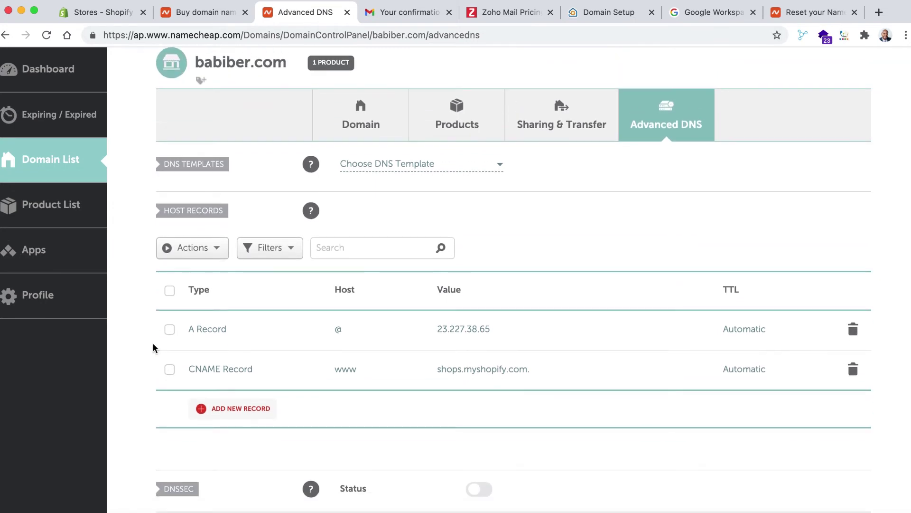
scroll(153, 348, up, 1)
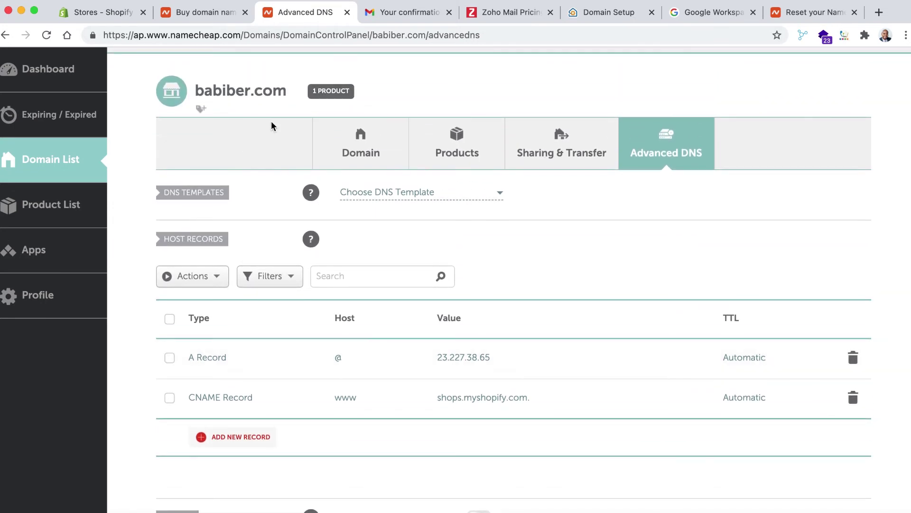
scroll(248, 208, down, 5)
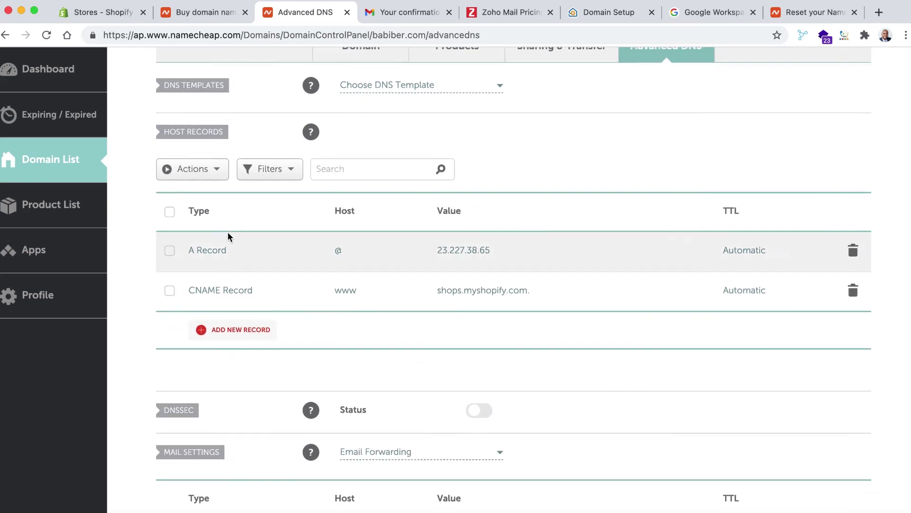
click(236, 336)
scroll(232, 330, down, 3)
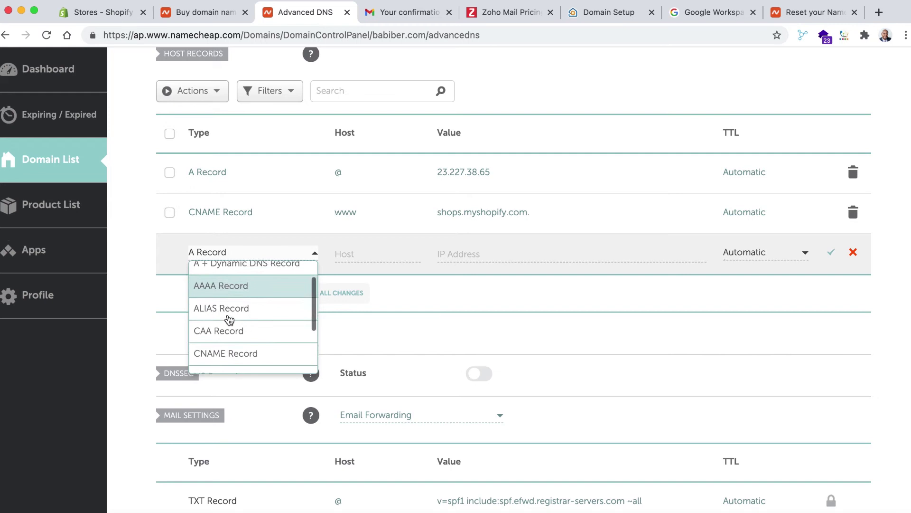
click(401, 322)
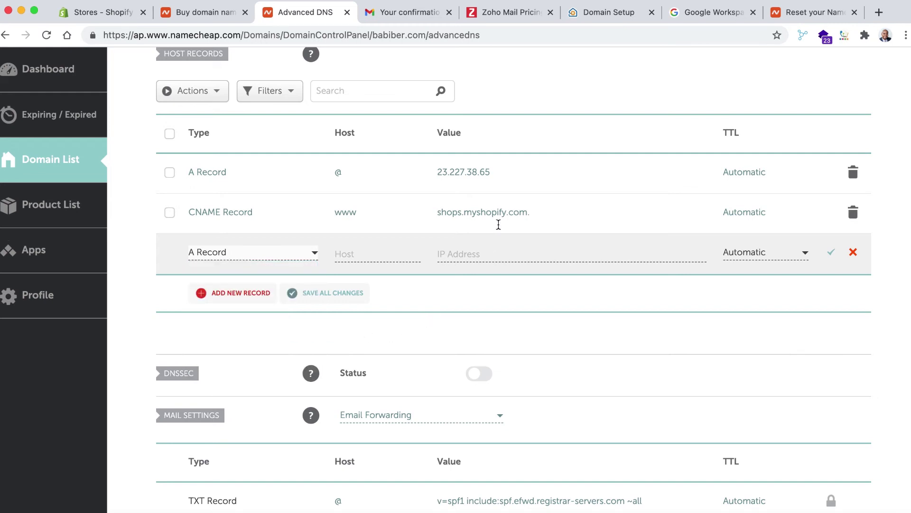
Step: Check Zoho's required host, then set the new row's type to TXT Record
drag(609, 12, 407, 12)
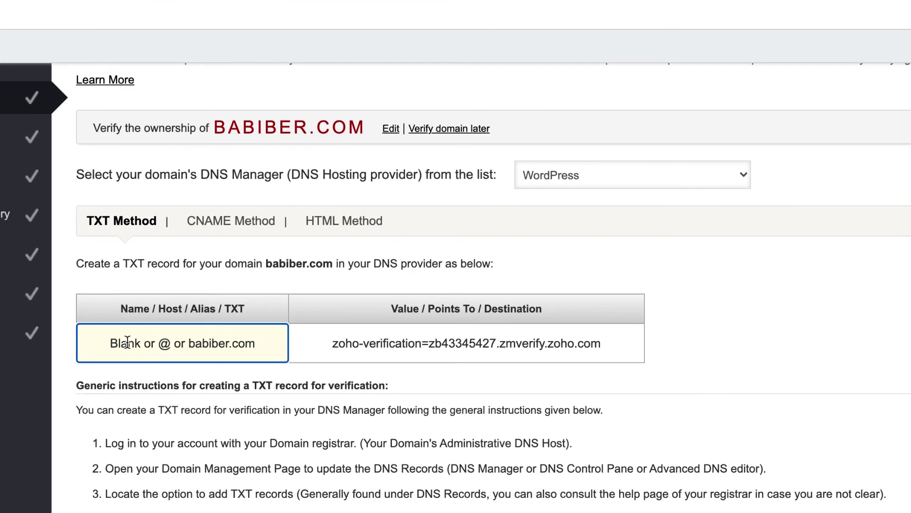
drag(182, 328, 284, 328)
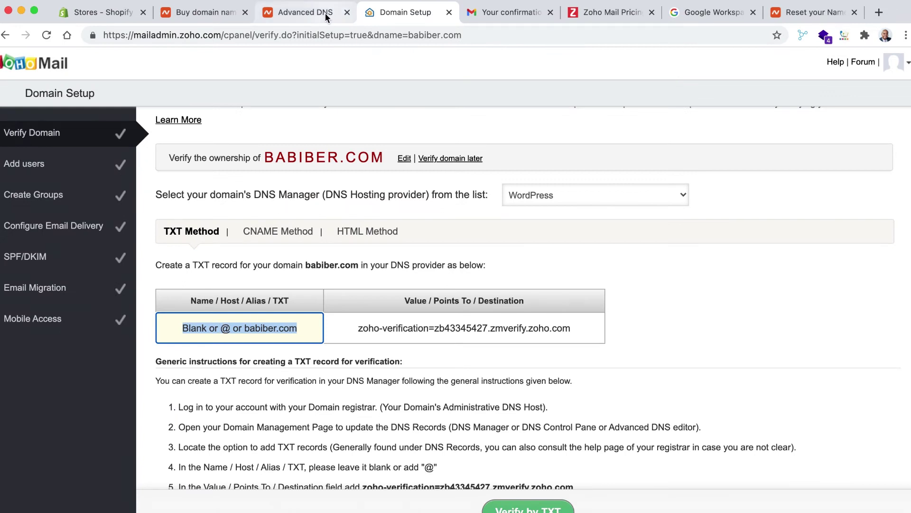
click(326, 15)
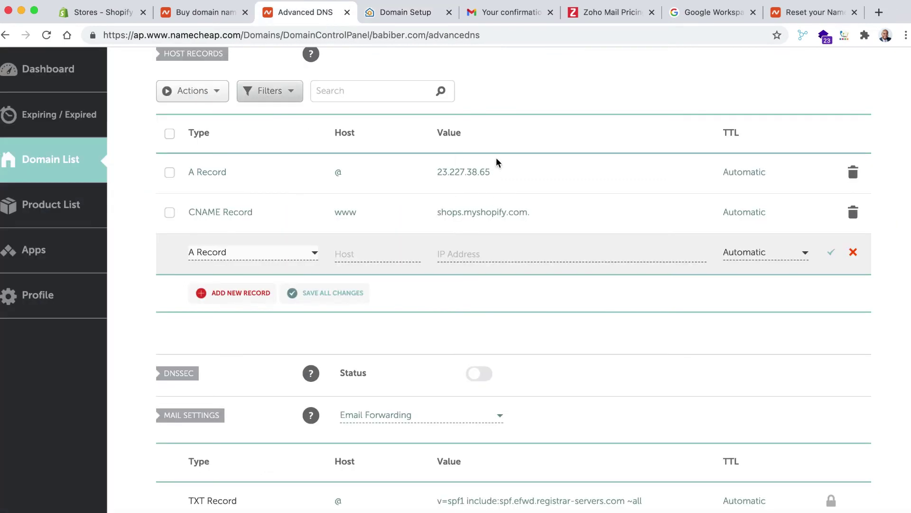
scroll(575, 140, up, 3)
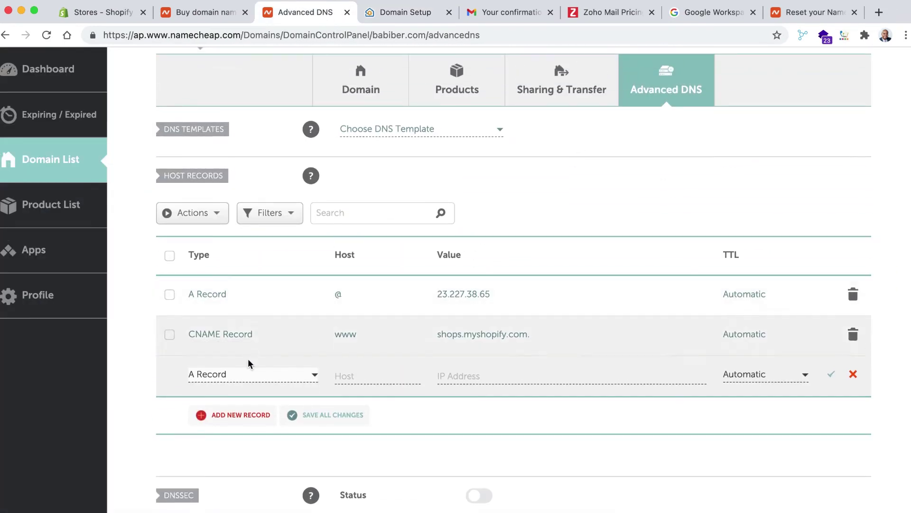
click(245, 378)
scroll(237, 461, down, 5)
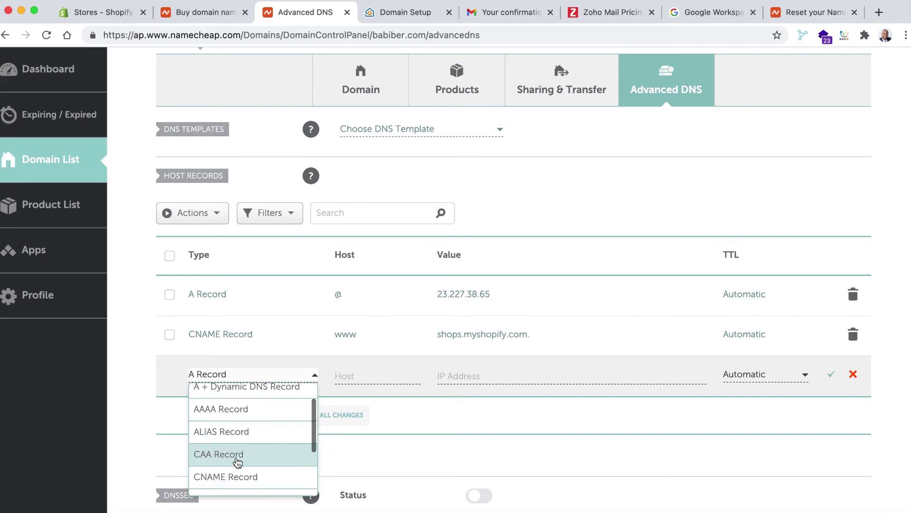
click(232, 463)
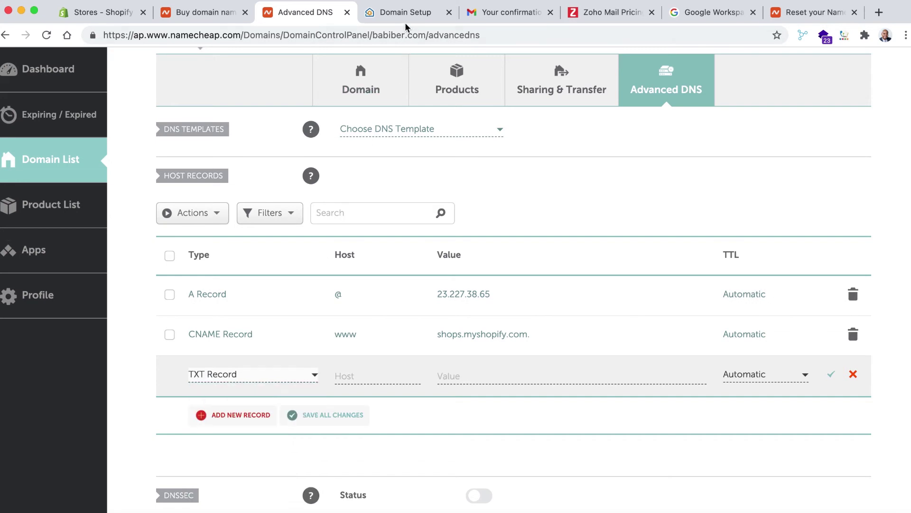
Step: Confirm in Zoho's instructions that the TXT record uses host @, then begin the host field
click(407, 20)
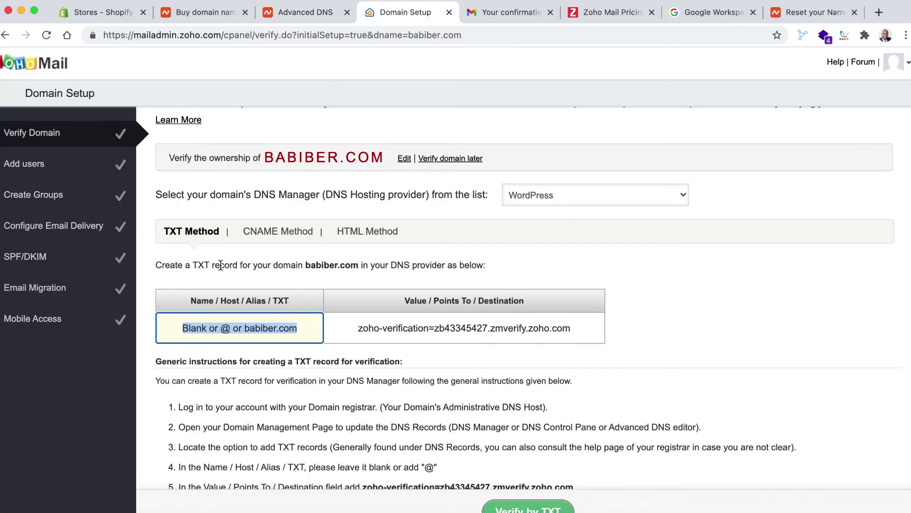
drag(236, 265, 193, 265)
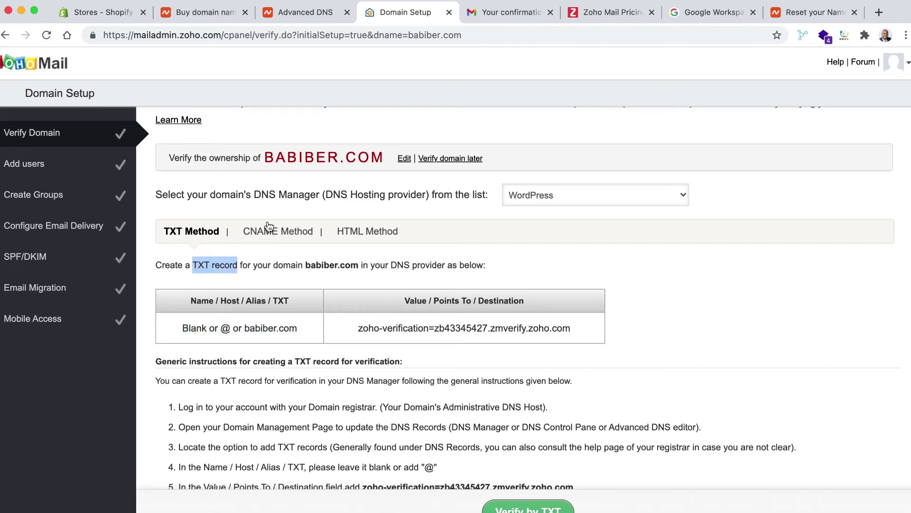
double_click(224, 331)
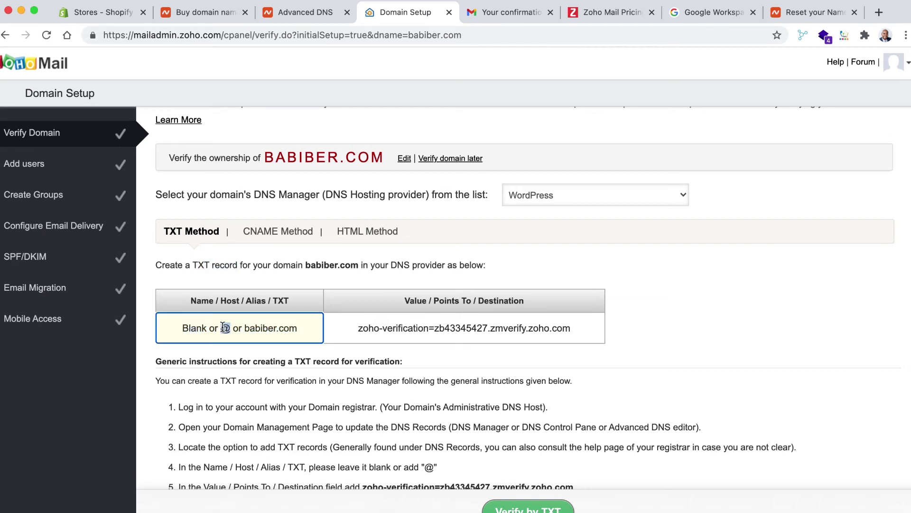
triple_click(224, 328)
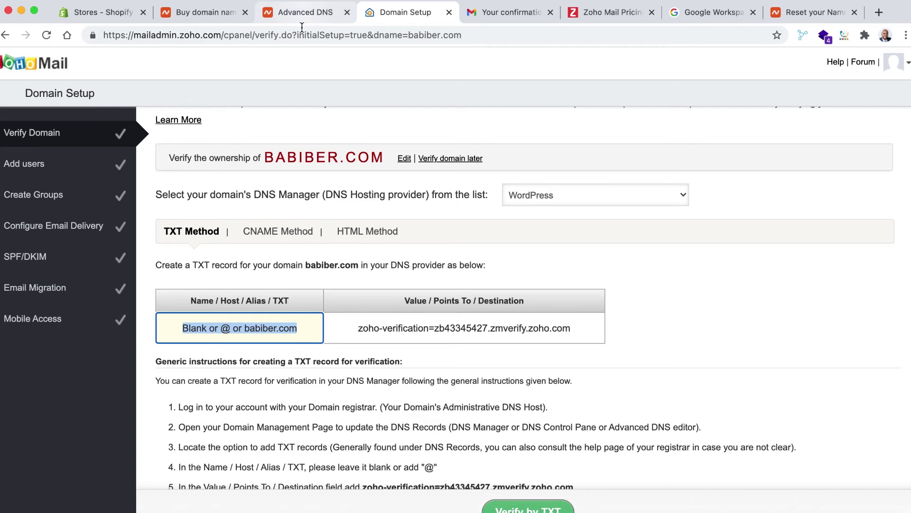
click(304, 14)
click(363, 375)
Step: Enter @ as the TXT record's host
text(@)
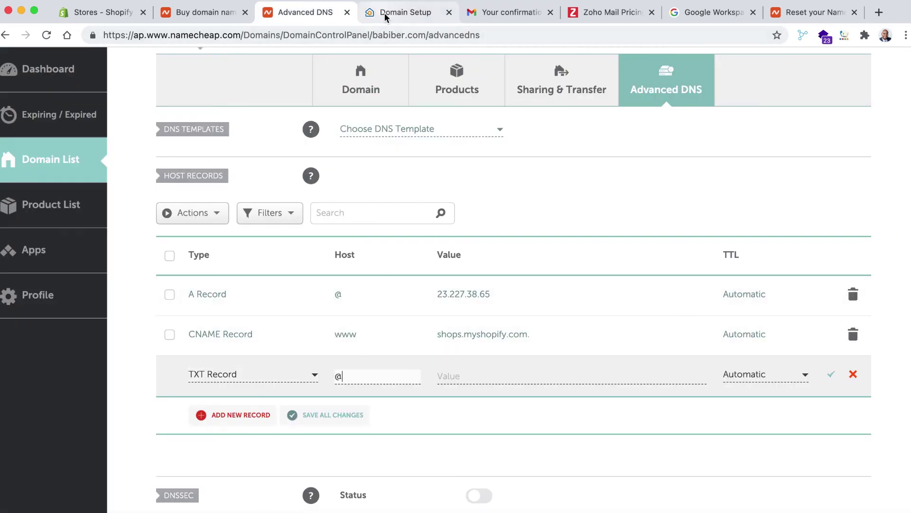
click(404, 13)
click(245, 328)
drag(246, 328, 329, 285)
key(cmd+c)
click(303, 14)
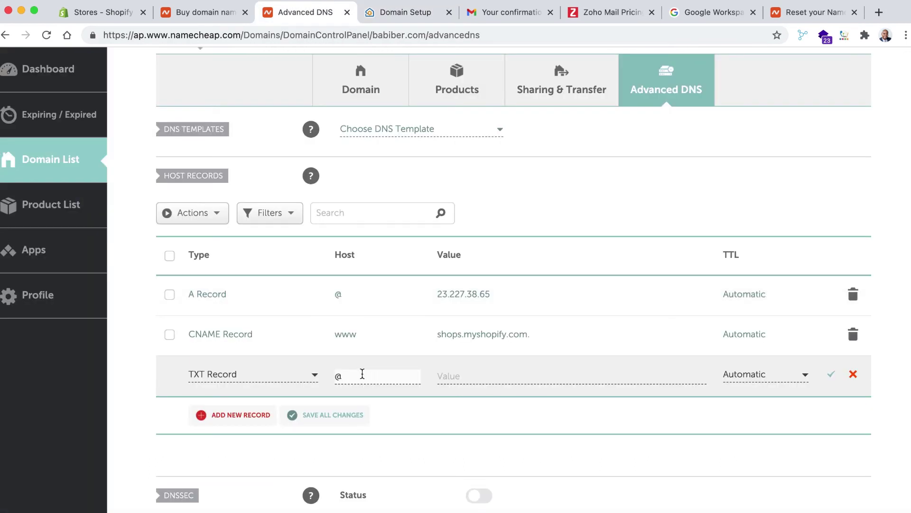
key(cmd+v)
key(cmd+z)
key(Right)
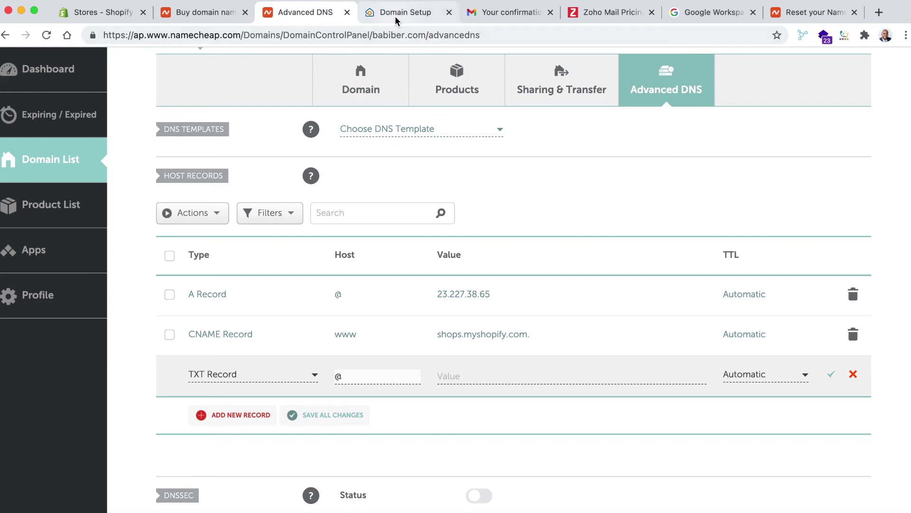
Step: Paste Zoho's zoho-verification value into the record's Value and save it
click(405, 12)
drag(360, 329, 573, 328)
right_click(504, 329)
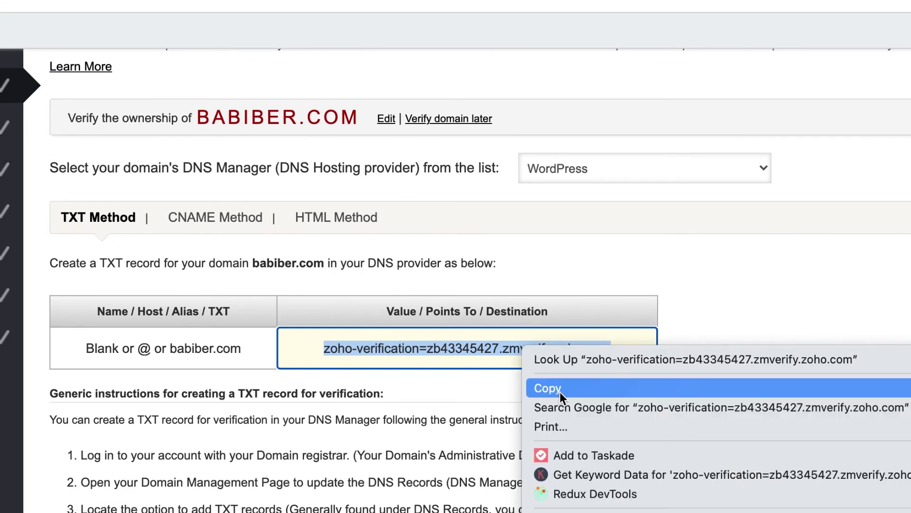
click(556, 389)
click(318, 13)
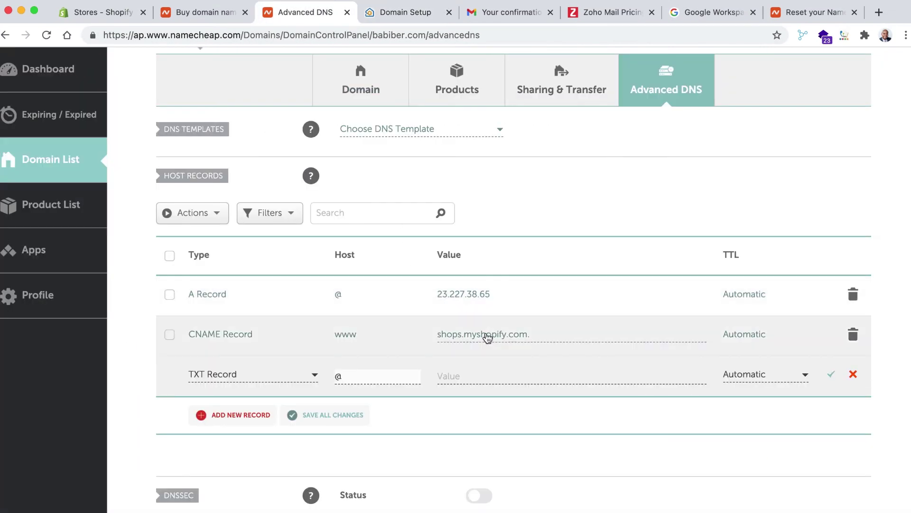
click(457, 375)
key(super+v)
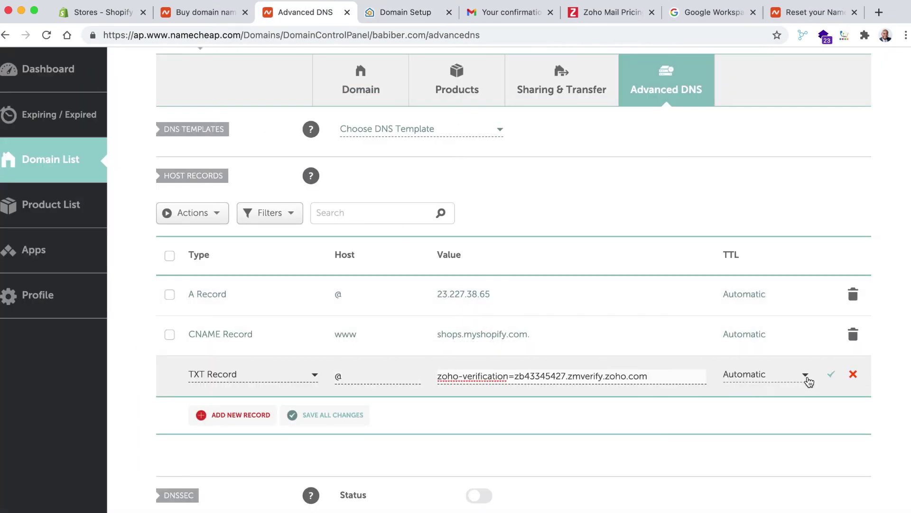
click(832, 374)
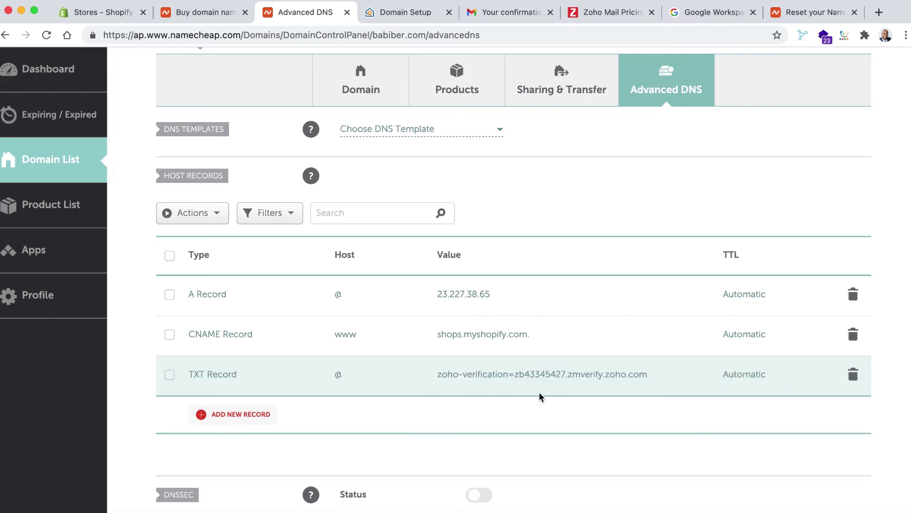
scroll(483, 389, up, 1)
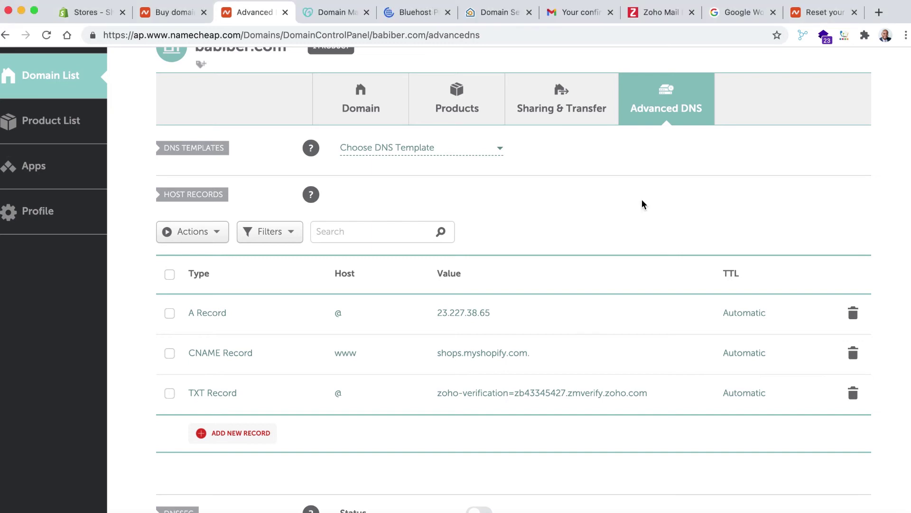
Step: On Zoho's domain setup page, show the CNAME Method: zb-code host pointing to zmverify.zoho.com
scroll(622, 194, up, 1)
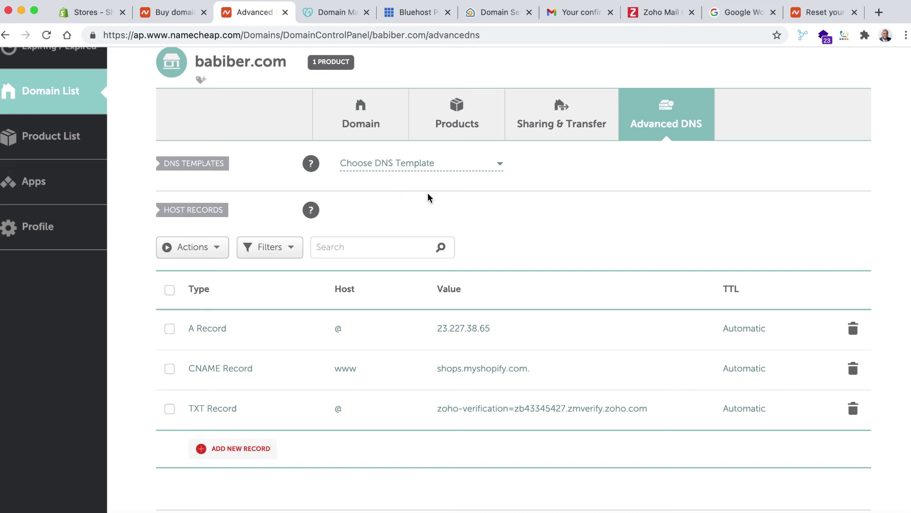
click(488, 17)
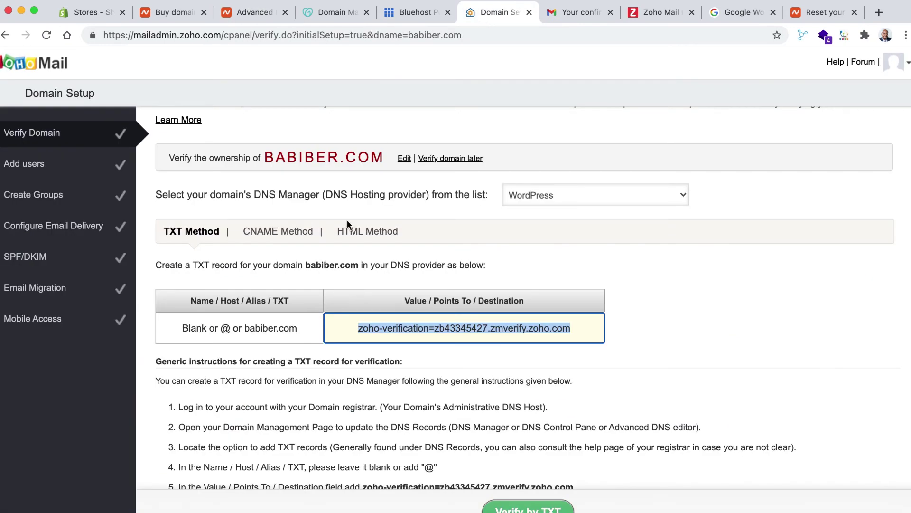
scroll(405, 307, down, 2)
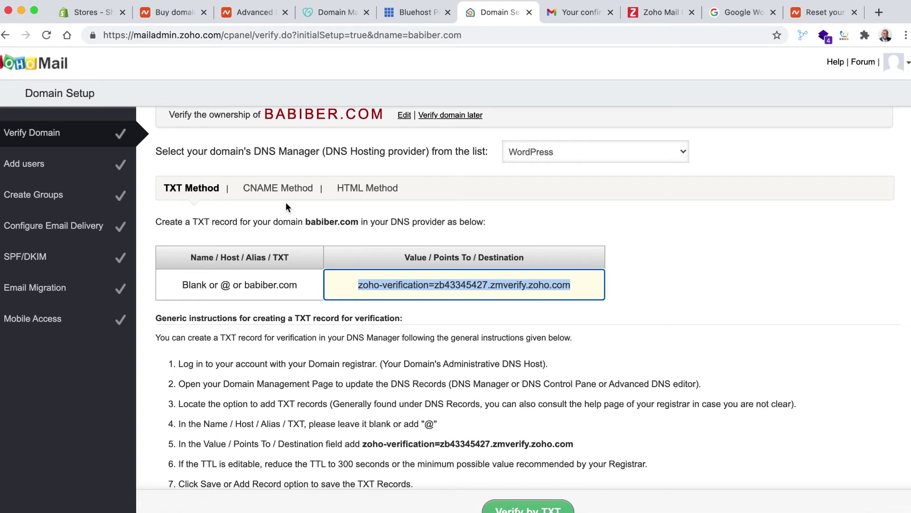
click(277, 189)
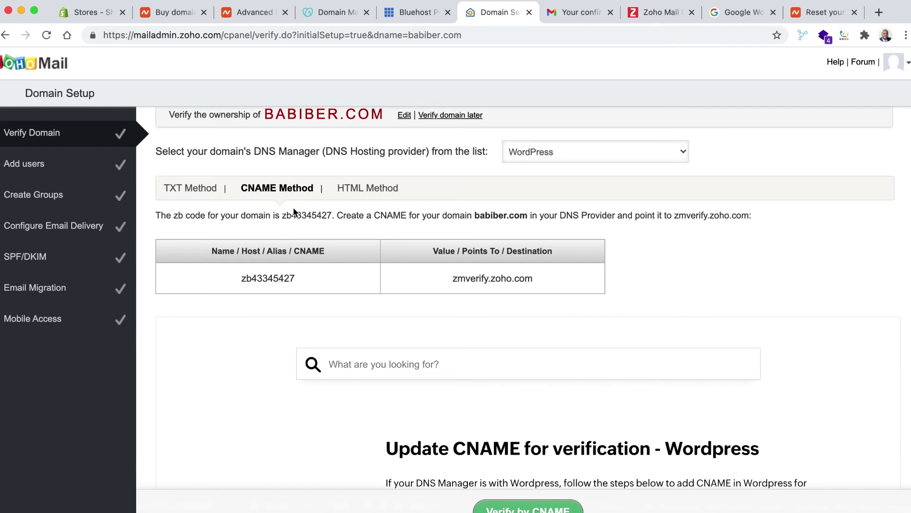
Step: Add a new CNAME Record in Namecheap with Zoho's zb host code as its host
click(256, 281)
right_click(256, 281)
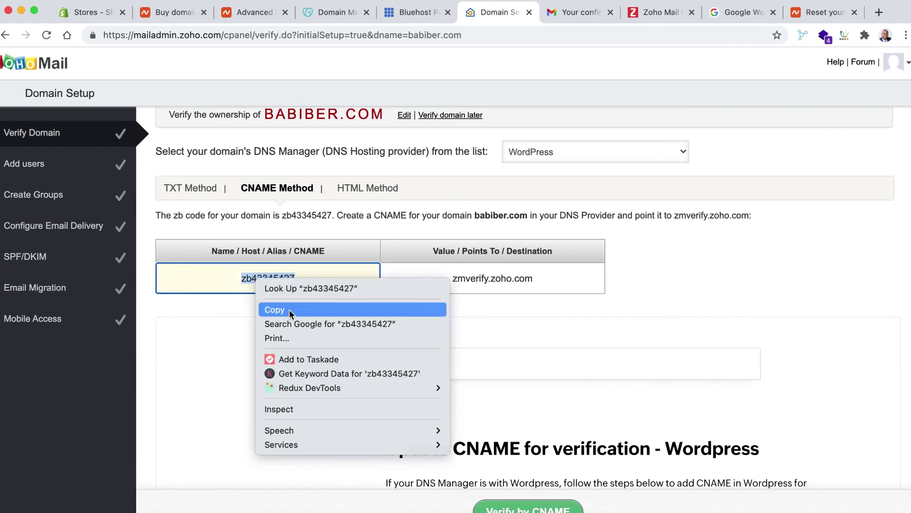
click(290, 309)
click(266, 15)
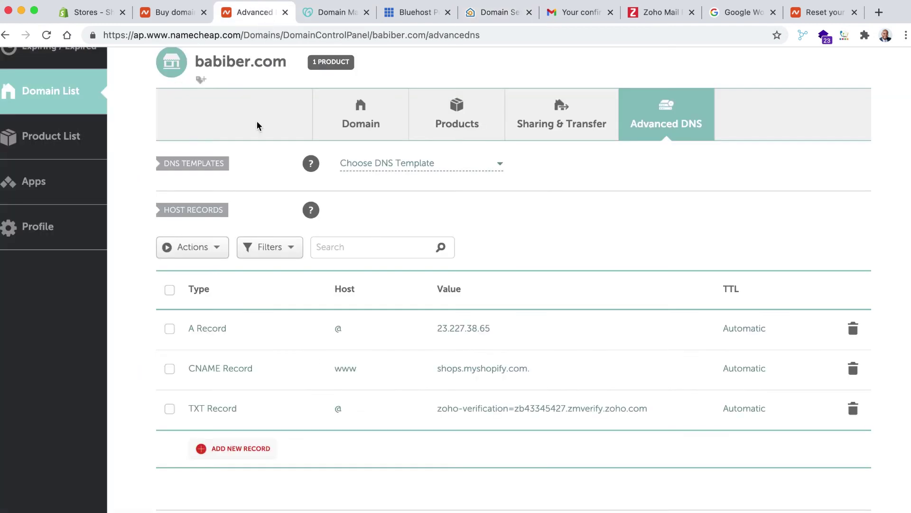
scroll(238, 405, down, 1)
click(229, 426)
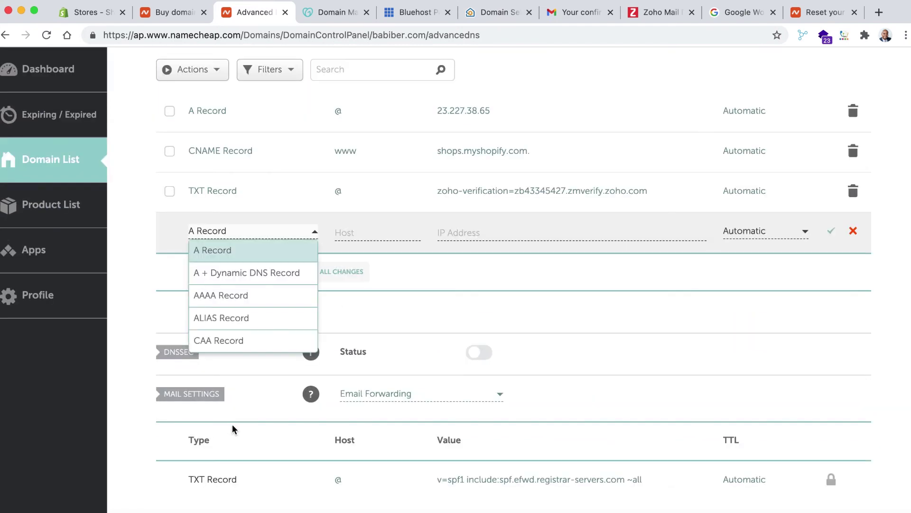
scroll(230, 313, down, 3)
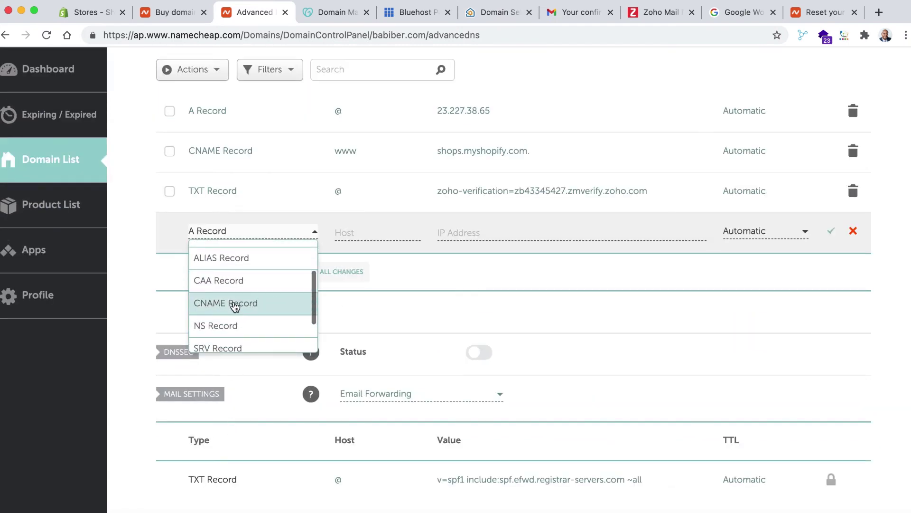
click(234, 303)
scroll(274, 330, down, 2)
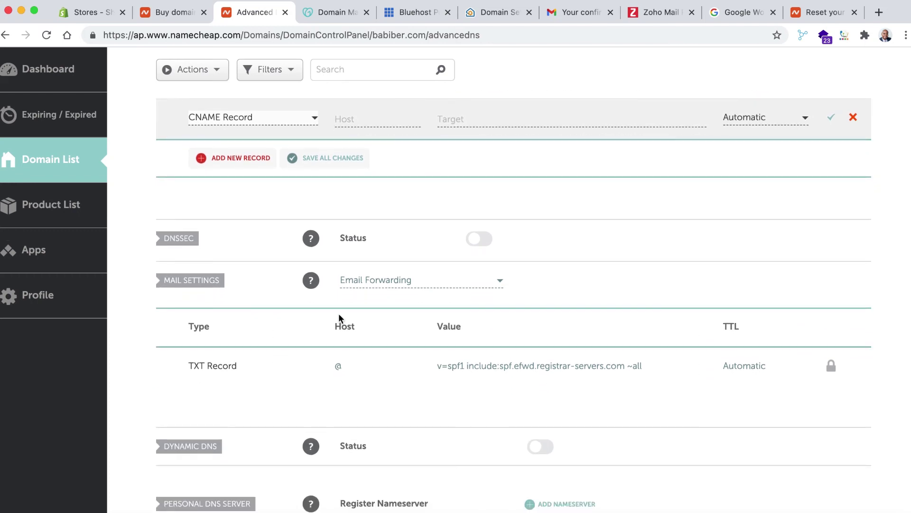
scroll(330, 302, up, 3)
click(359, 252)
key(super+v)
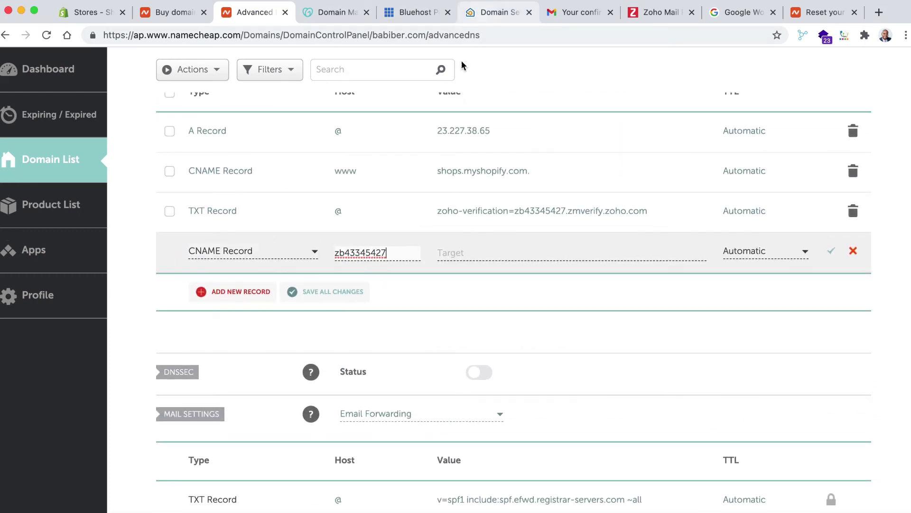
Step: Paste zmverify.zoho.com as the CNAME target, then discard the unsaved record
click(493, 12)
click(451, 282)
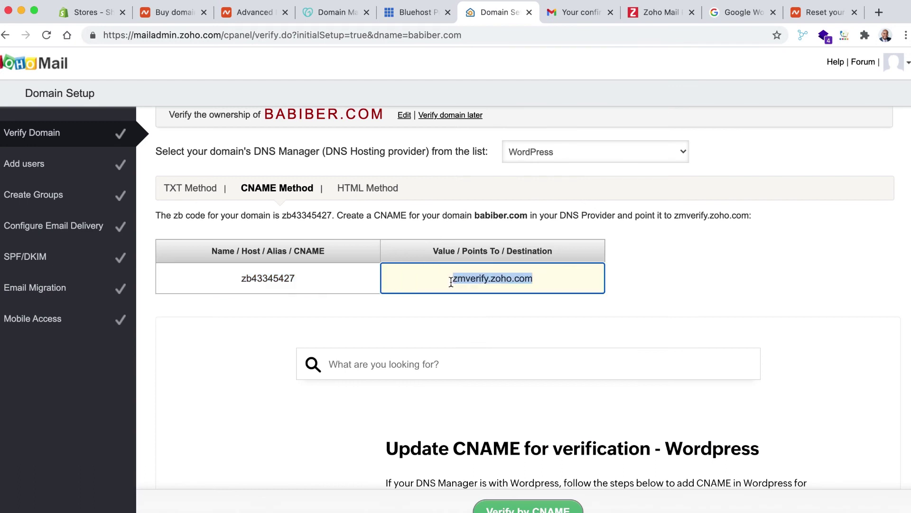
right_click(479, 277)
click(511, 305)
click(256, 12)
click(475, 253)
key(super+v)
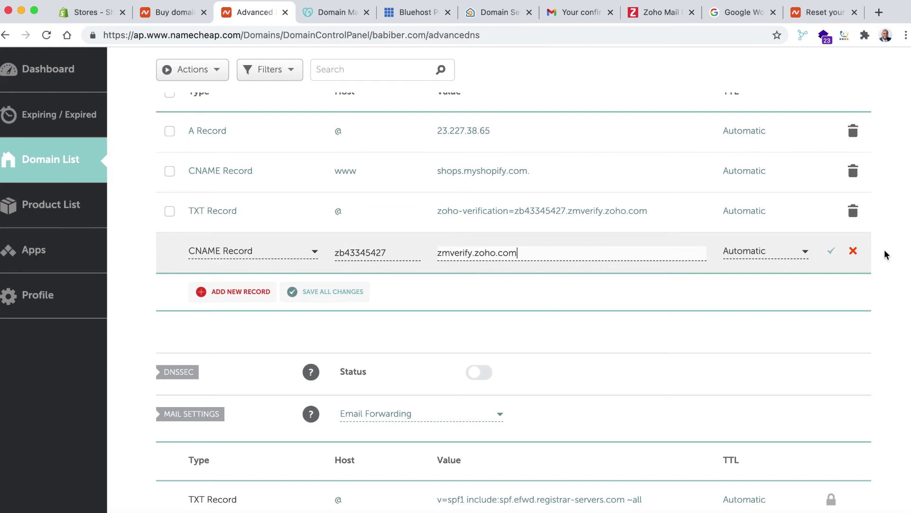
click(853, 254)
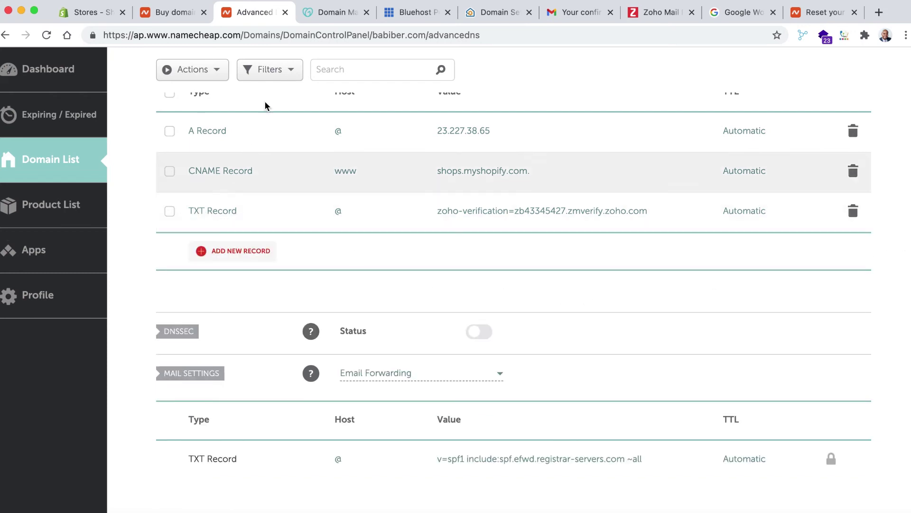
Step: Reopen Zoho's TXT Method and confirm the TXT record is listed in Namecheap
click(495, 15)
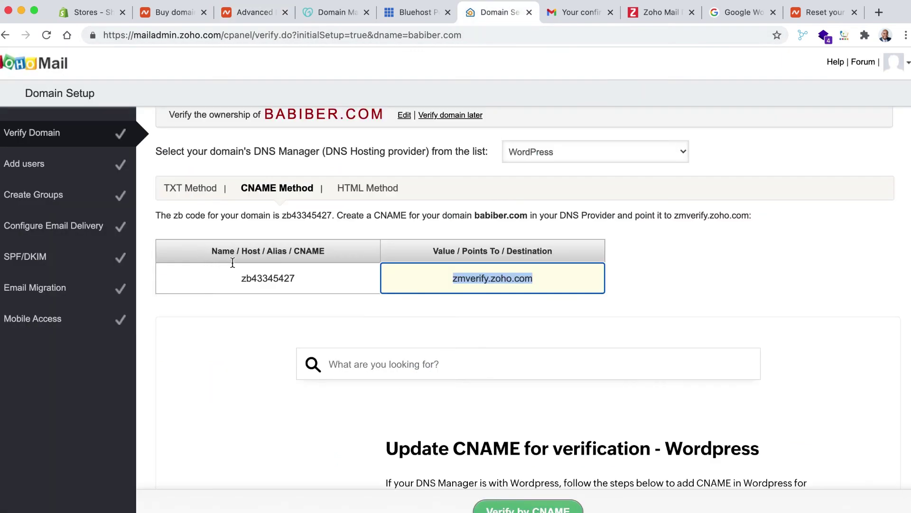
click(214, 189)
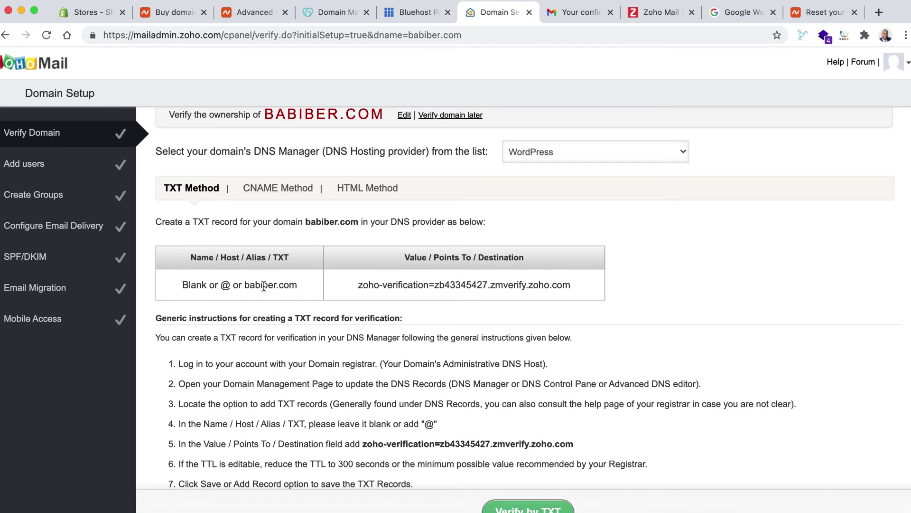
click(247, 14)
scroll(243, 229, up, 2)
scroll(243, 229, up, 1)
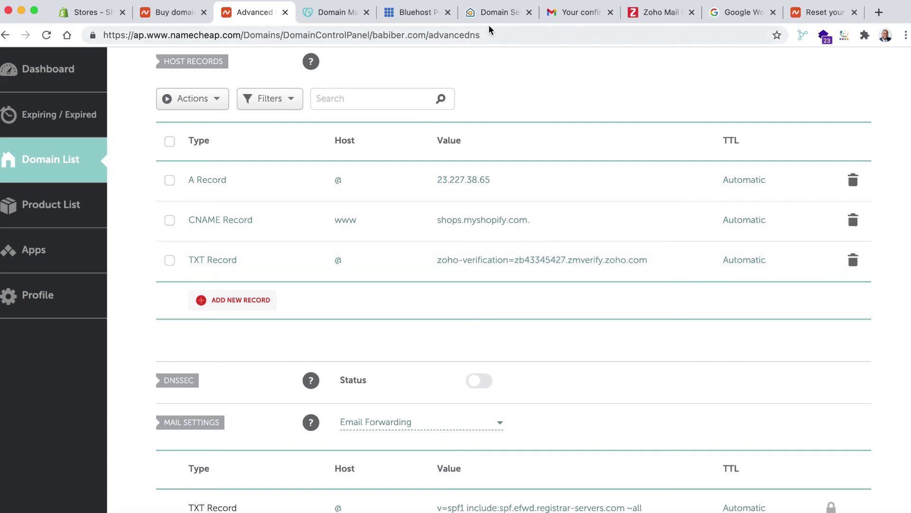
click(491, 13)
scroll(420, 133, down, 2)
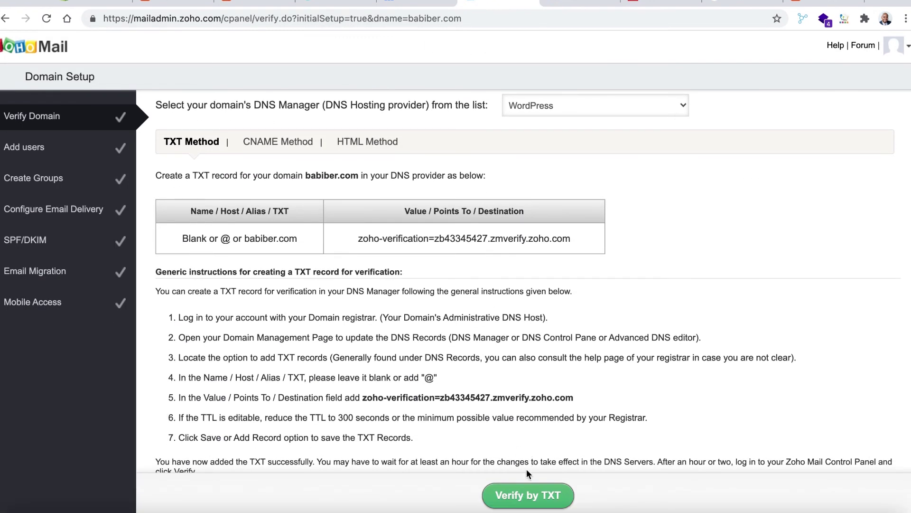
Step: Verify babiber.com by TXT record and confirm the domain is now verified
click(537, 499)
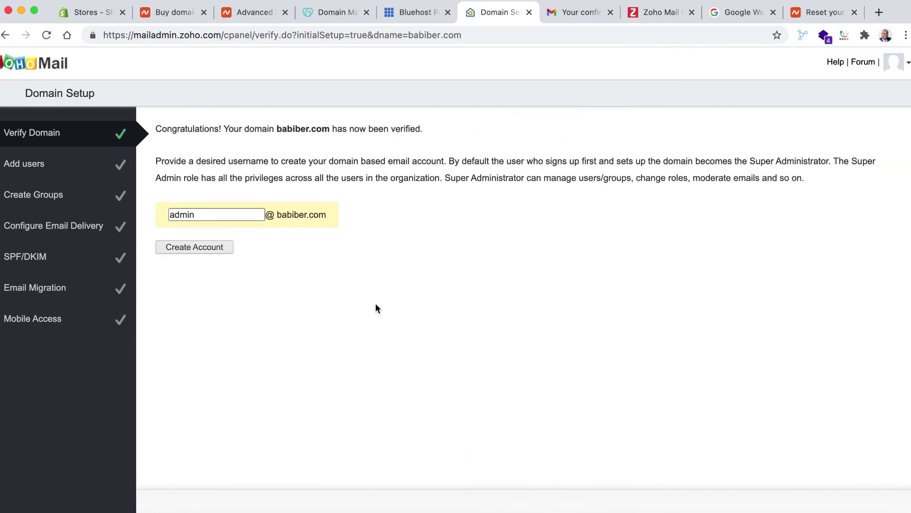
drag(157, 128, 212, 128)
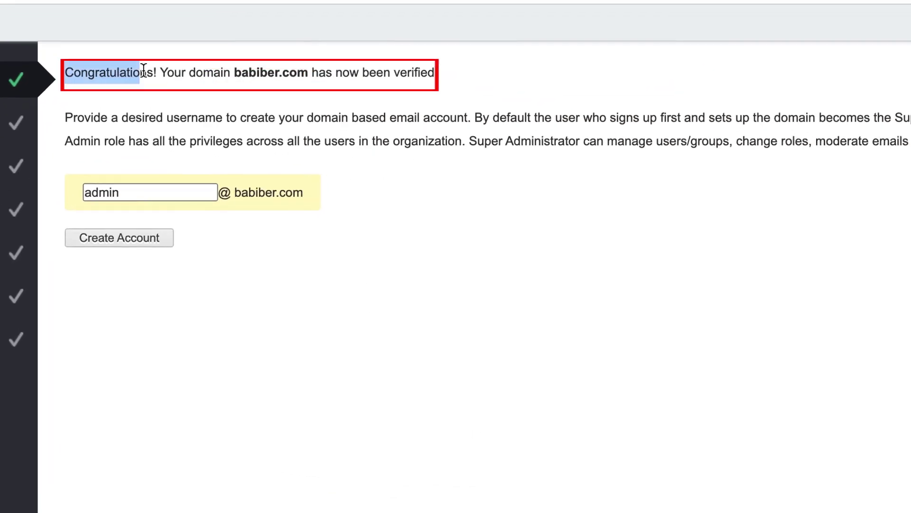
click(292, 84)
drag(312, 74, 444, 79)
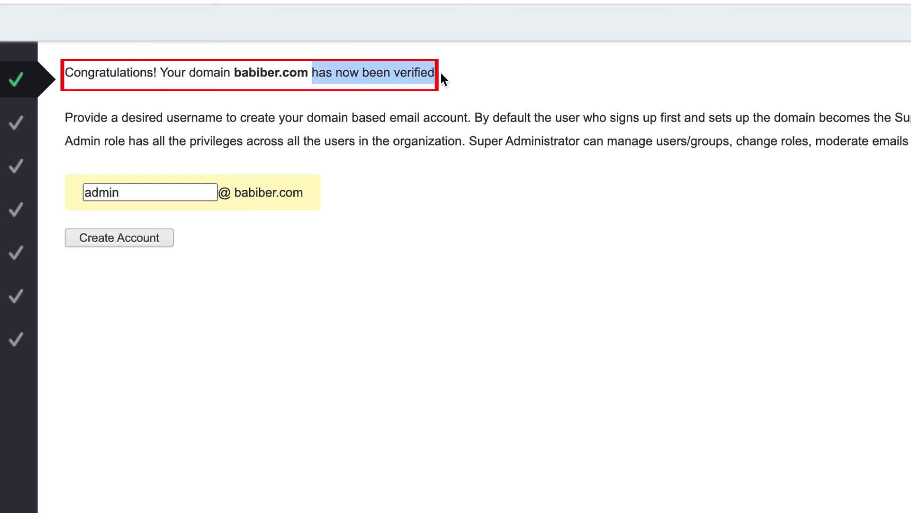
click(325, 76)
drag(309, 72, 436, 72)
click(313, 101)
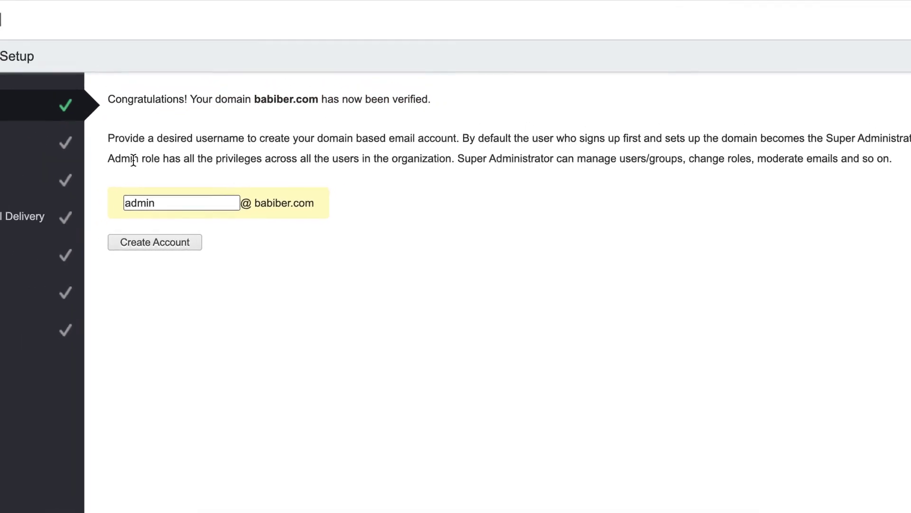
Step: Create the super administrator account with the suggested username, then go to Add users
drag(65, 117, 705, 142)
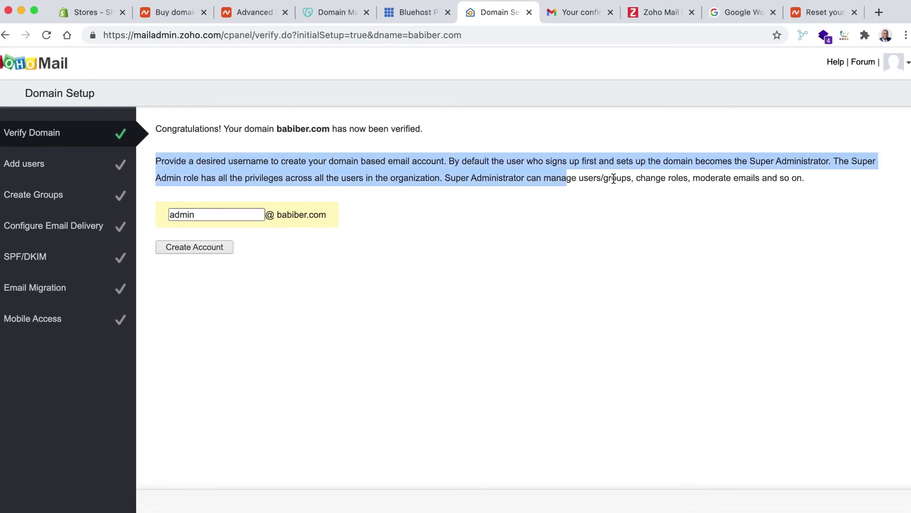
drag(614, 178, 717, 178)
drag(262, 214, 138, 214)
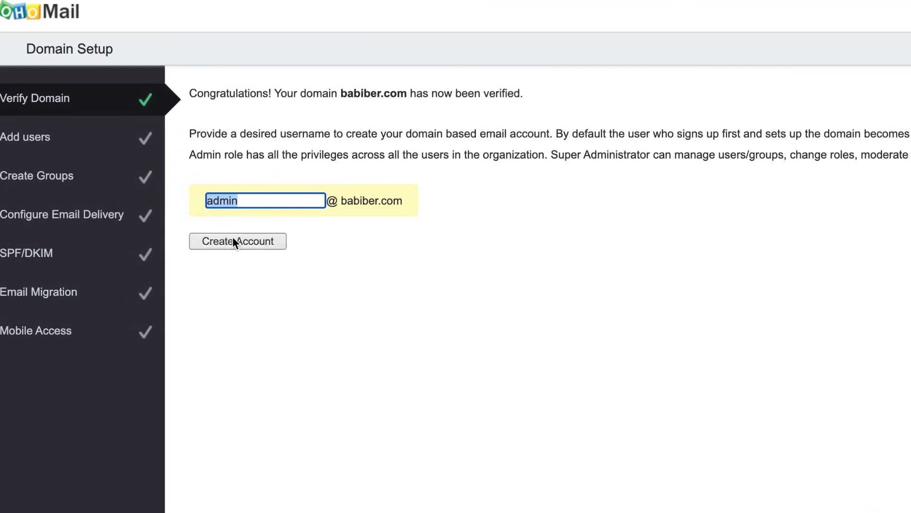
click(242, 241)
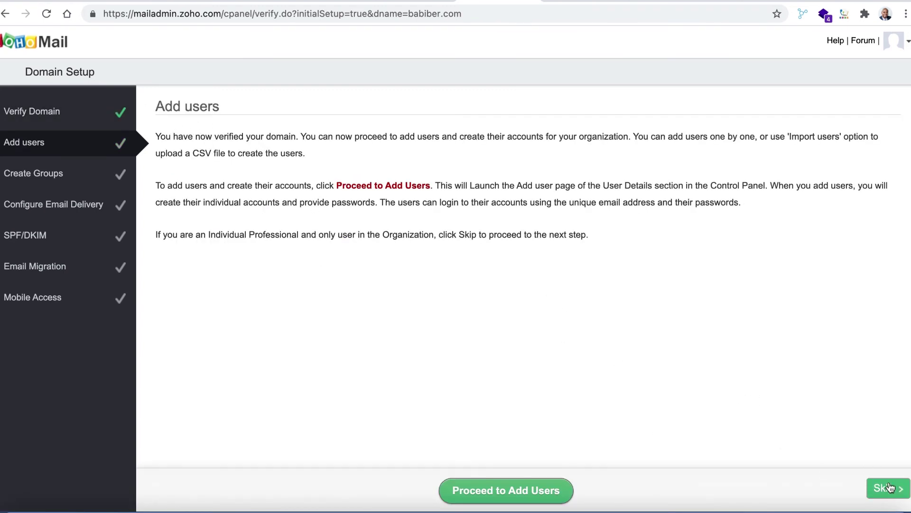
click(511, 498)
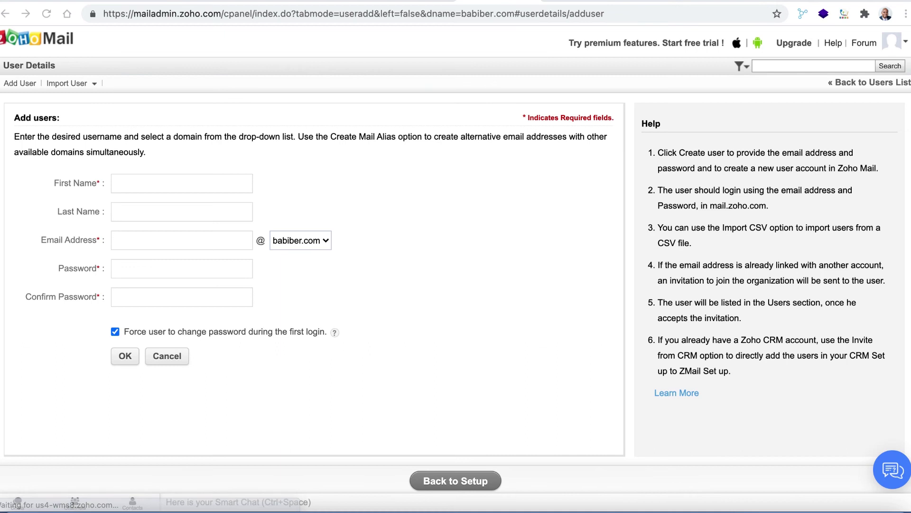
click(138, 179)
text(Info)
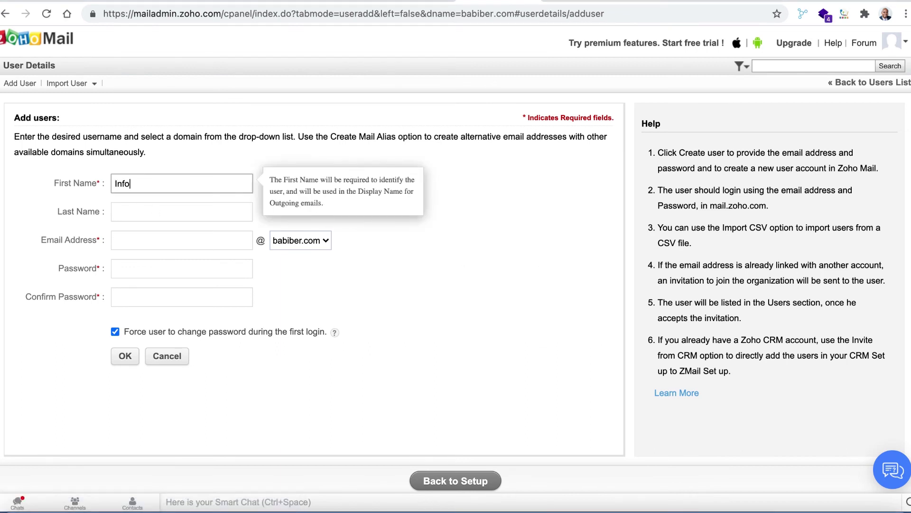
click(148, 212)
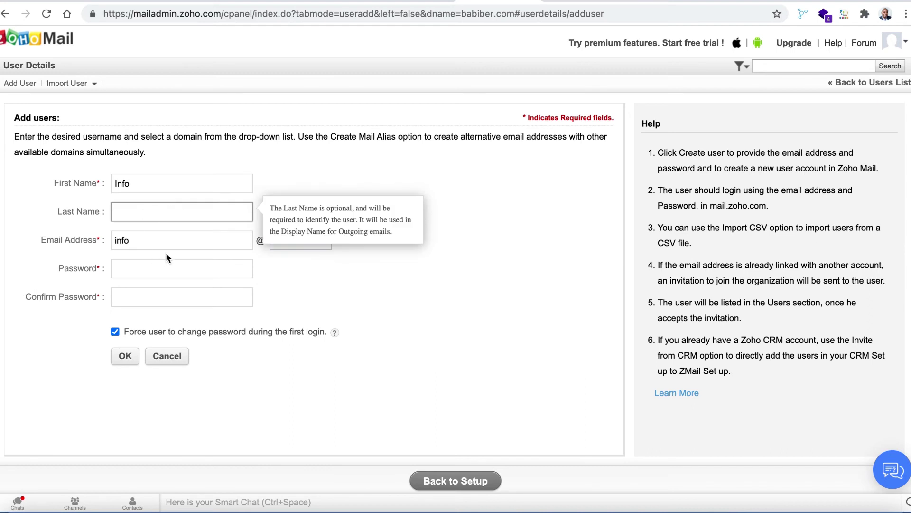
drag(155, 241, 102, 241)
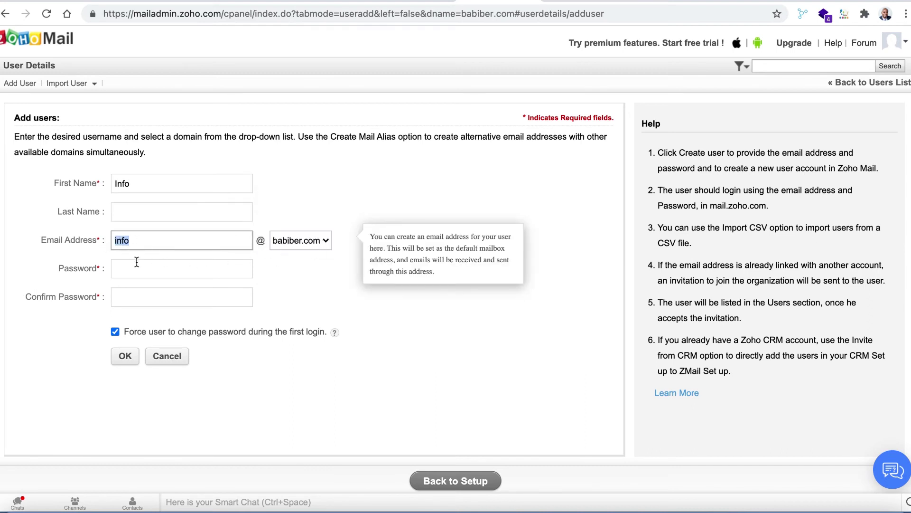
Step: Paste and confirm the user's password, require a password change at first login, and save
click(157, 265)
key(super+v)
click(133, 304)
key(super+v)
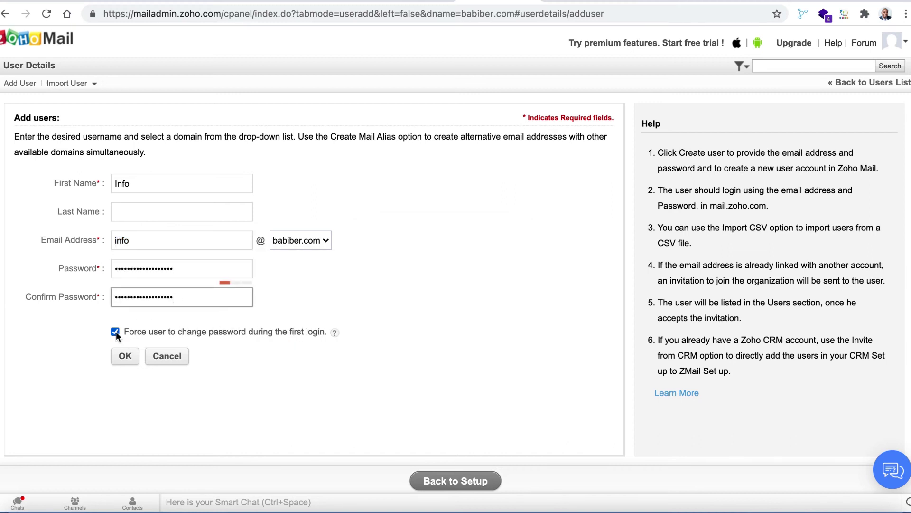
click(116, 331)
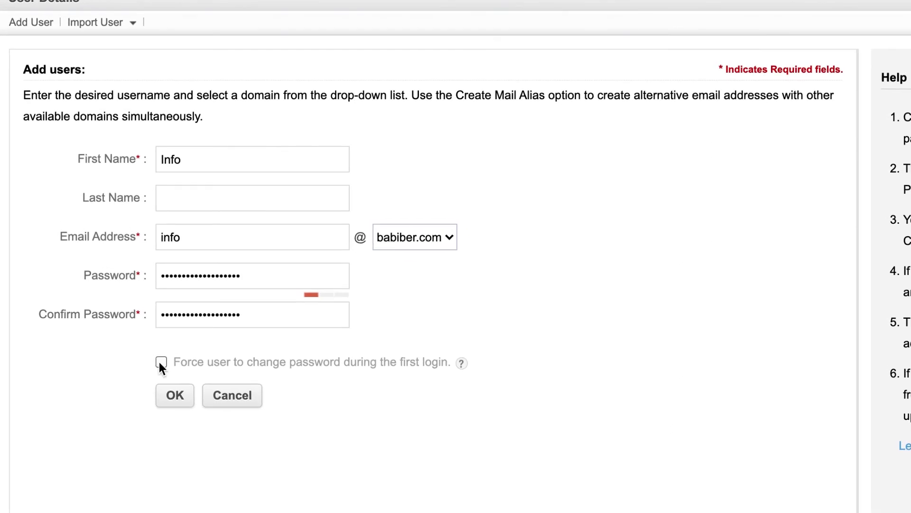
click(161, 362)
drag(234, 271, 159, 275)
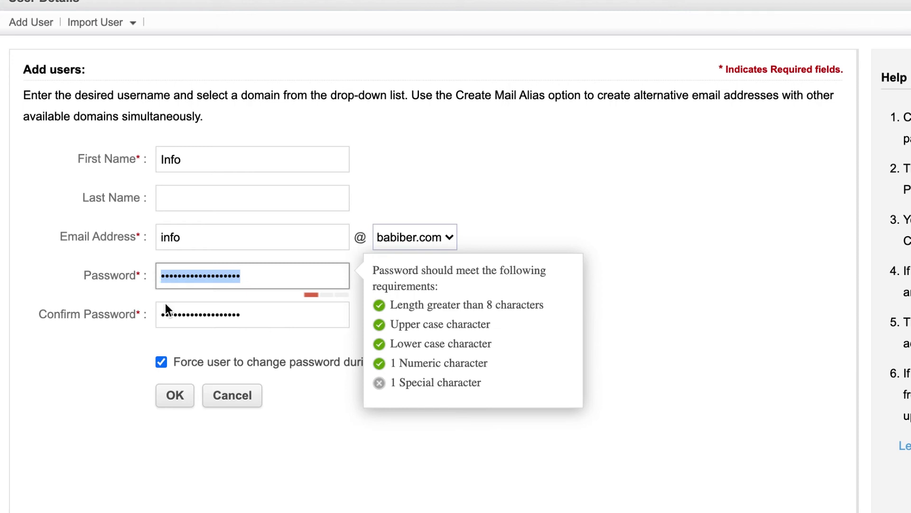
click(161, 367)
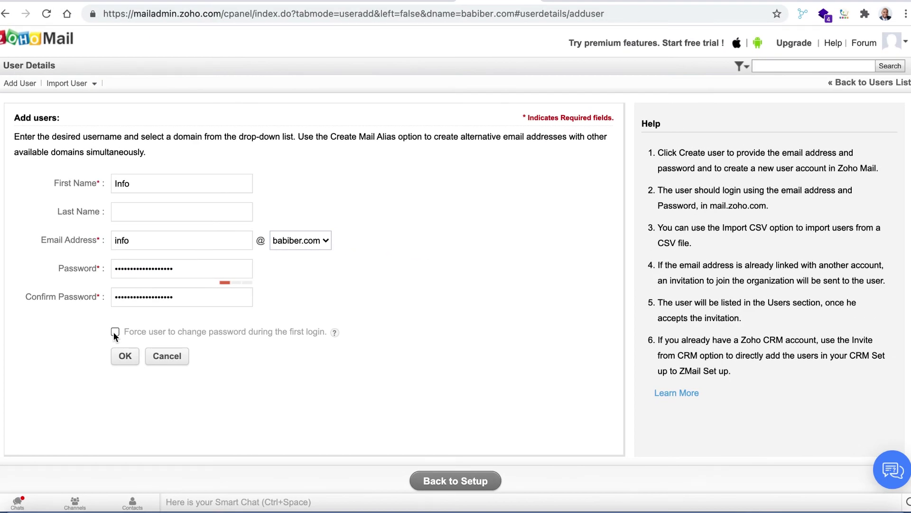
click(115, 333)
click(126, 359)
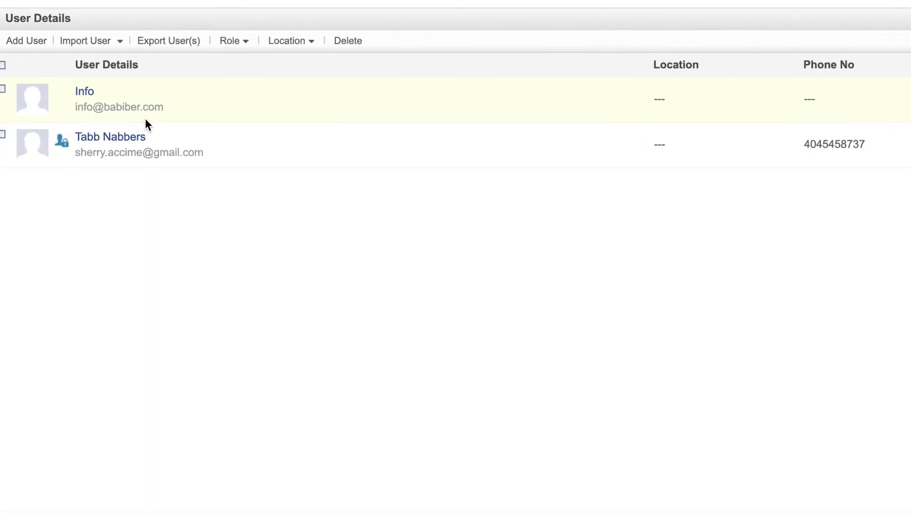
click(22, 33)
text(Sales)
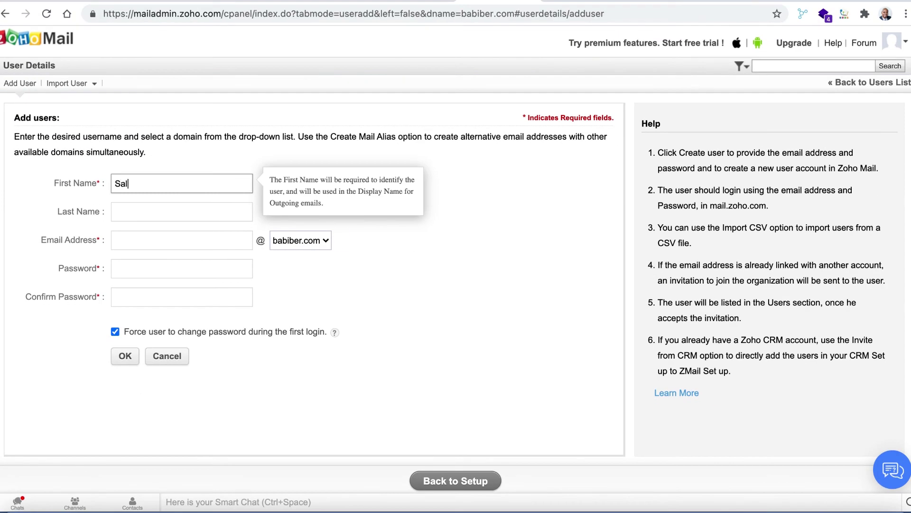
click(161, 246)
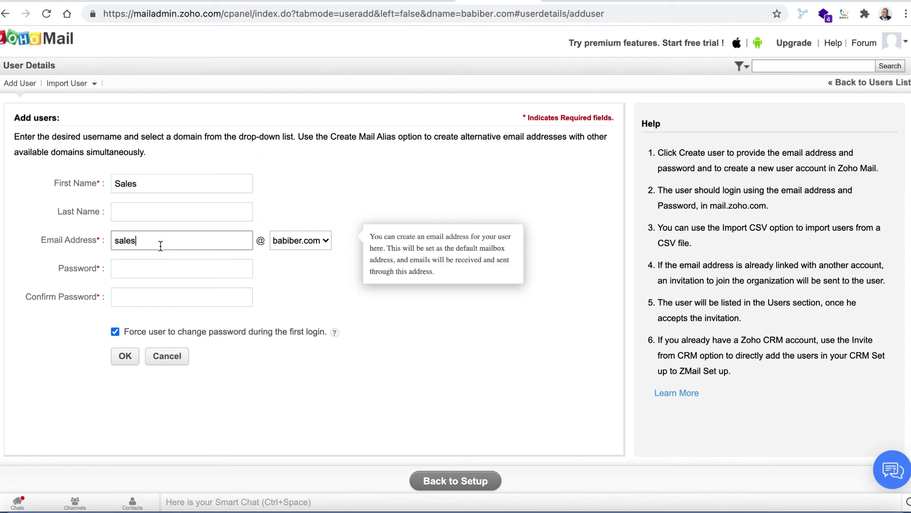
drag(163, 240, 79, 239)
click(130, 270)
key(ctrl+v)
click(137, 295)
key(ctrl+v)
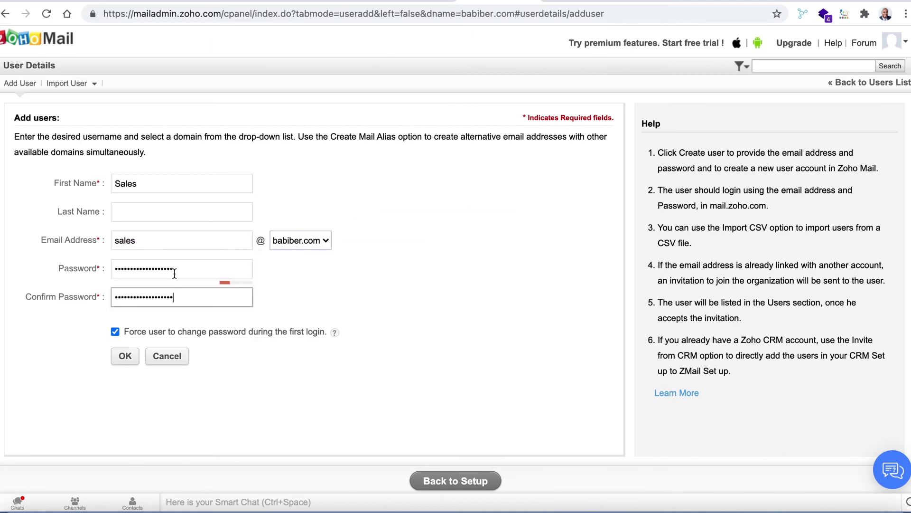
double_click(161, 240)
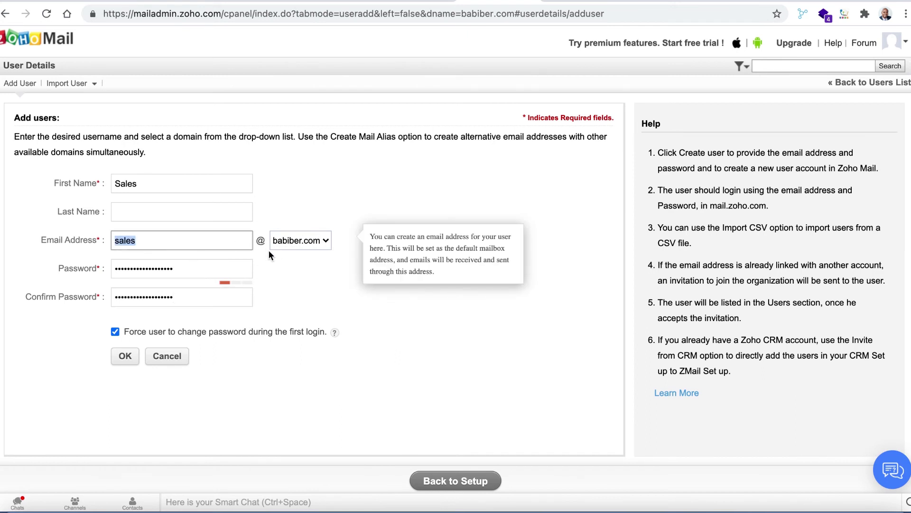
click(125, 357)
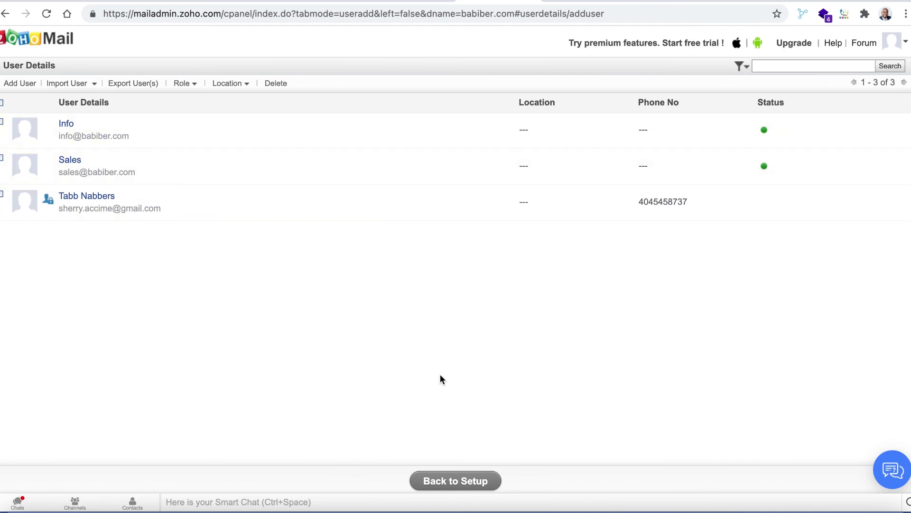
Step: Return to domain setup, review the Groups step, and proceed to group creation
click(460, 481)
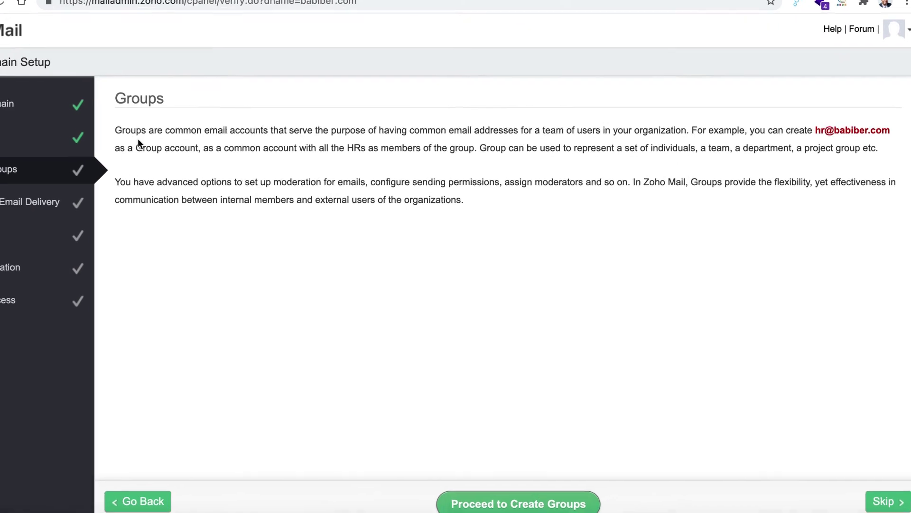
drag(114, 130, 507, 205)
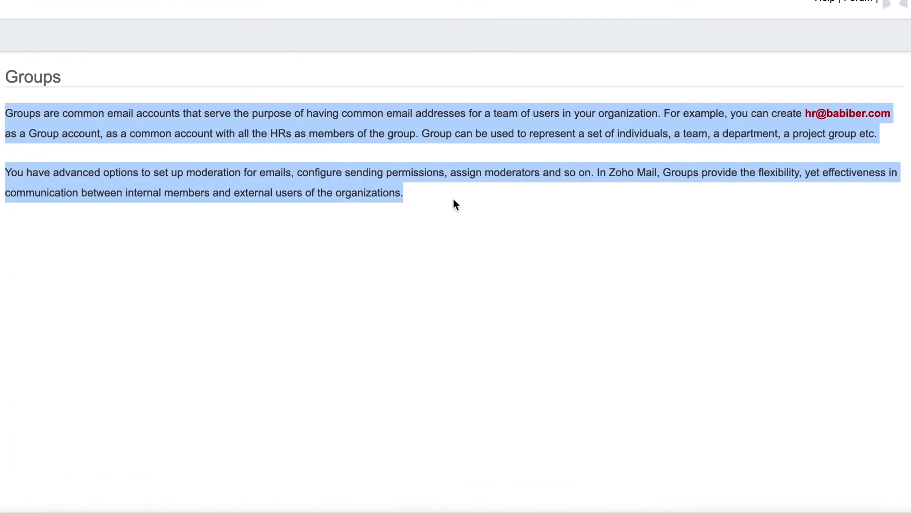
click(429, 193)
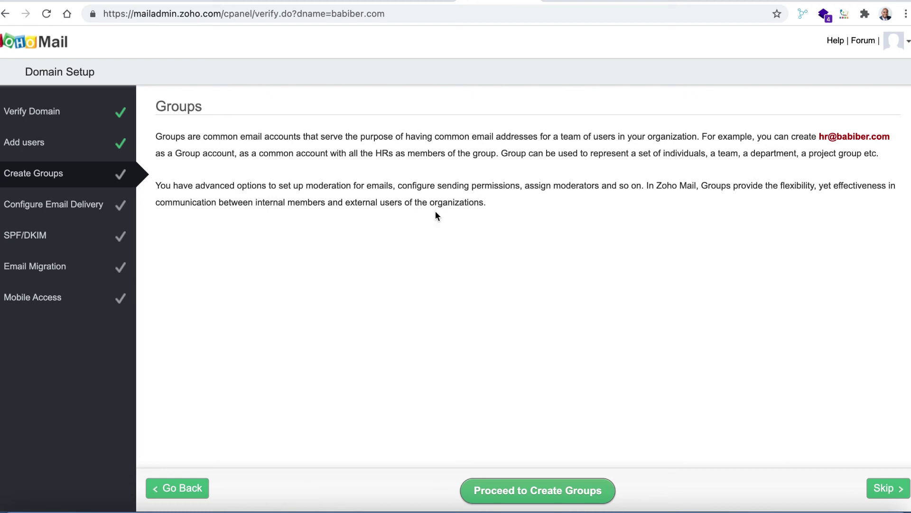
click(529, 491)
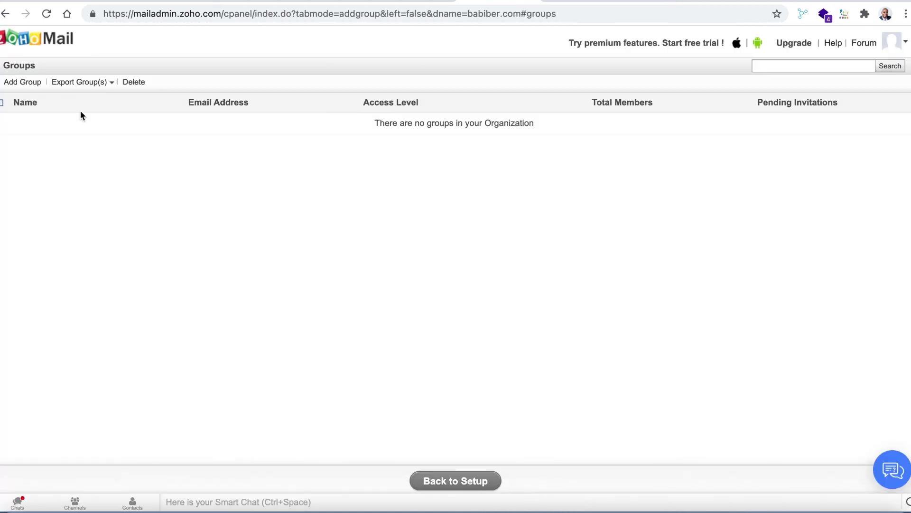
click(23, 81)
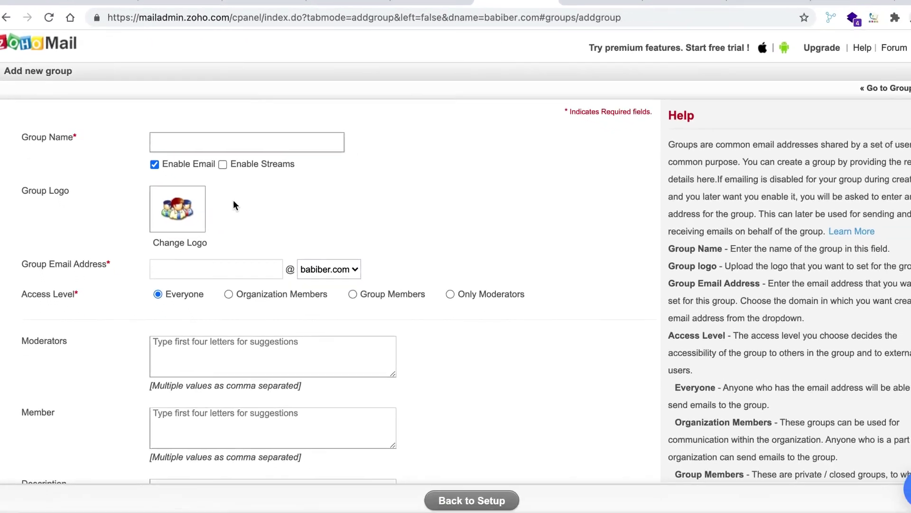
text(Cu)
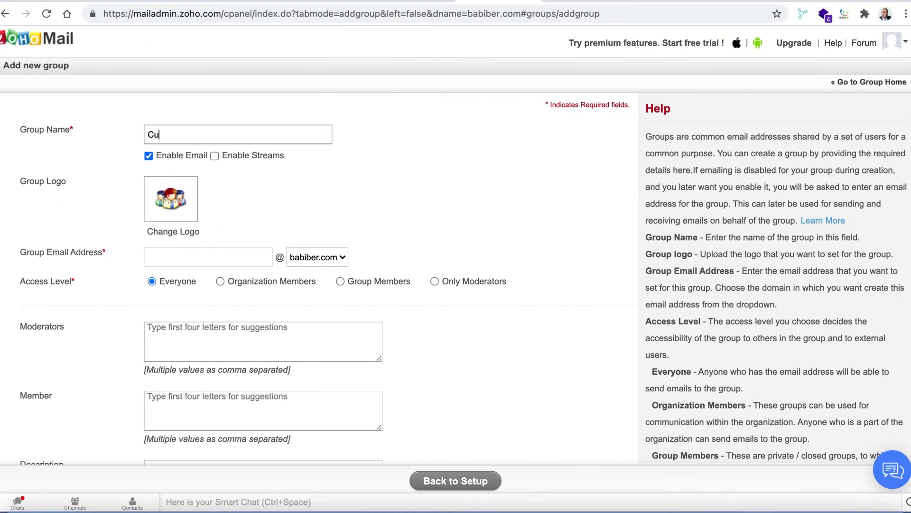
text(stomer Seervice)
key(BackSpace)
key(BackSpace)
key(BackSpace)
key(BackSpace)
key(BackSpace)
key(BackSpace)
text(rvice)
scroll(222, 240, down, 2)
scroll(221, 242, down, 1)
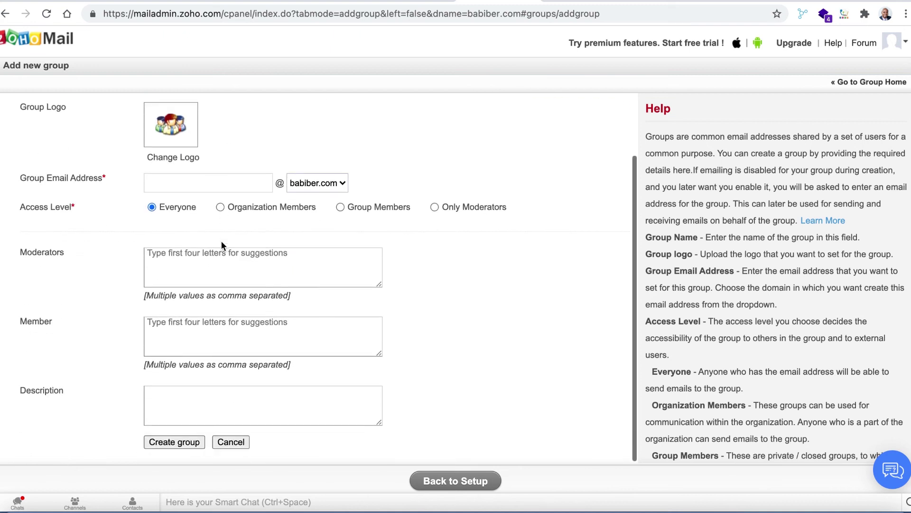
click(216, 190)
double_click(204, 184)
text(customerservice)
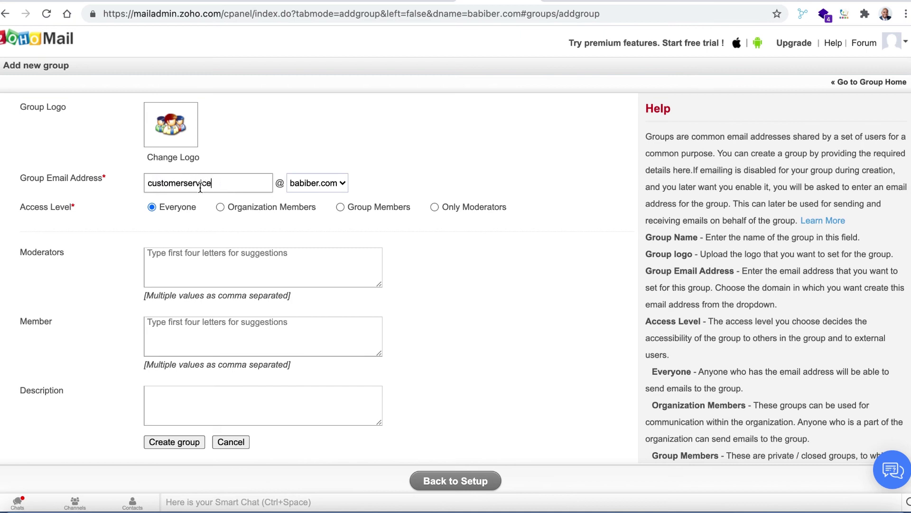
scroll(196, 190, down, 1)
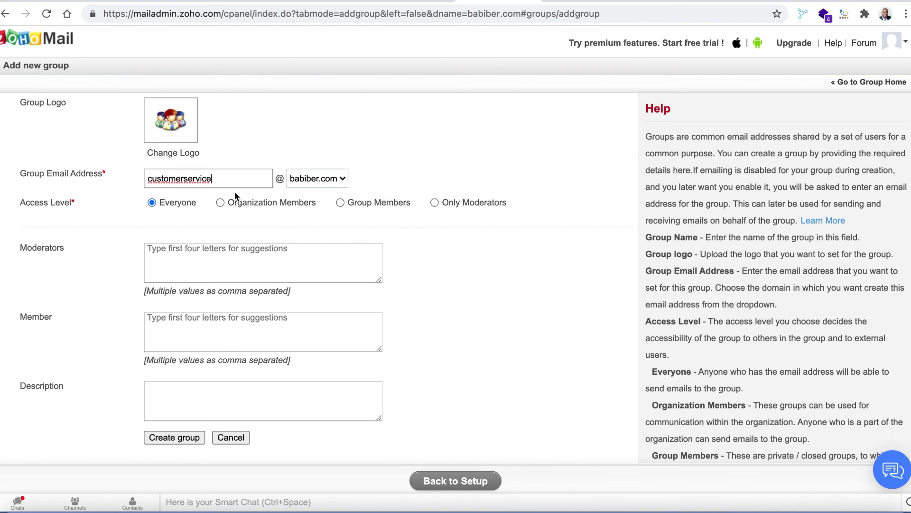
click(212, 252)
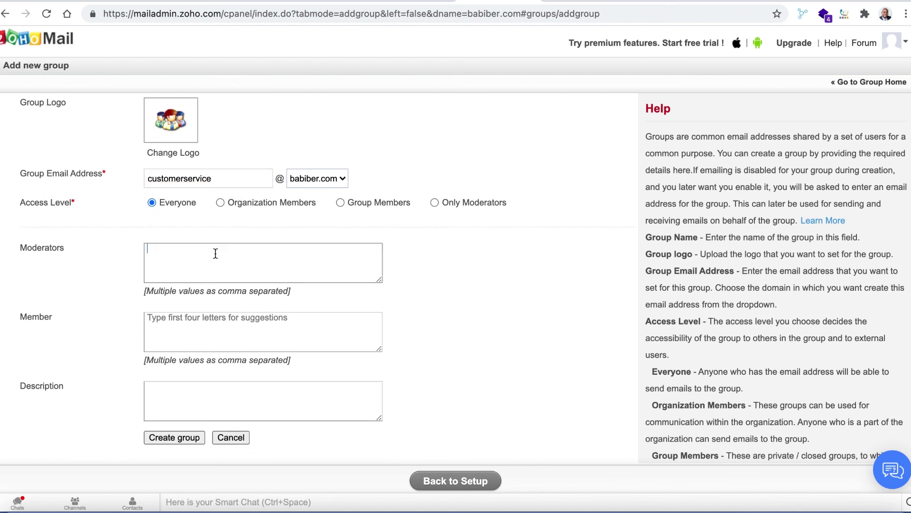
click(177, 328)
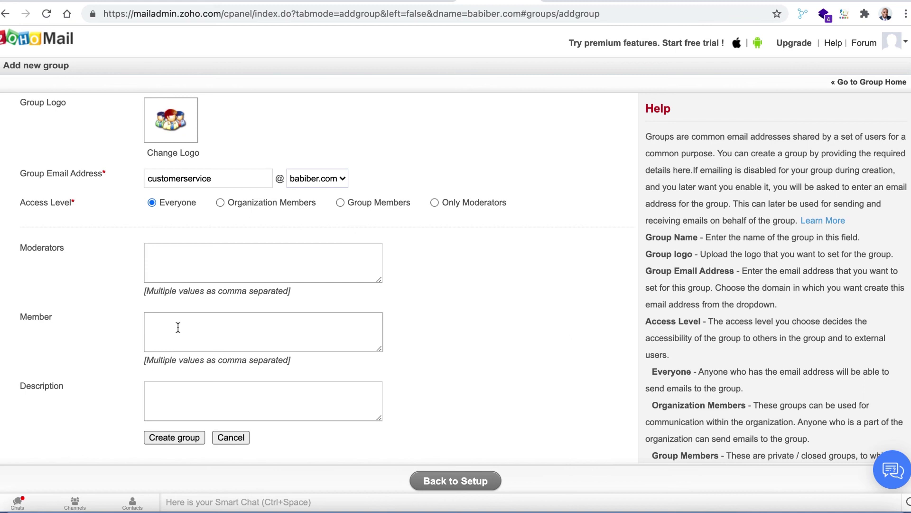
text(info)
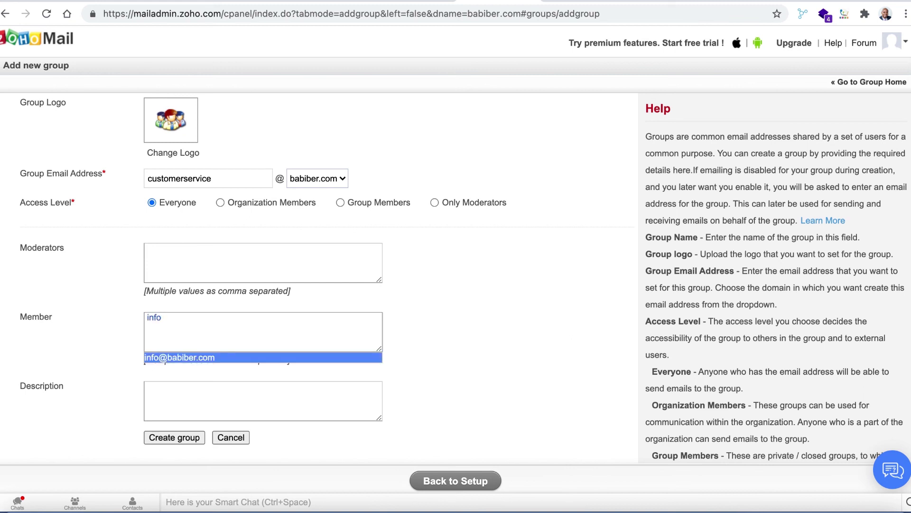
click(190, 359)
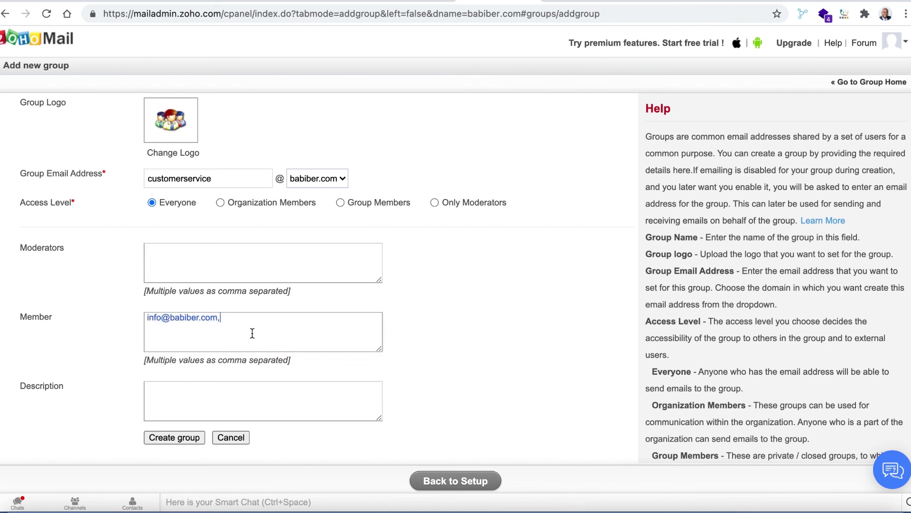
text(sale)
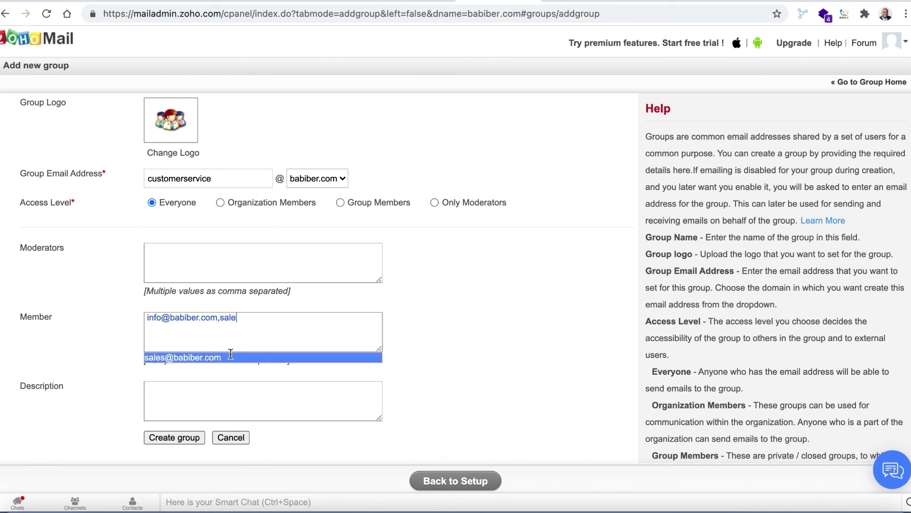
click(208, 361)
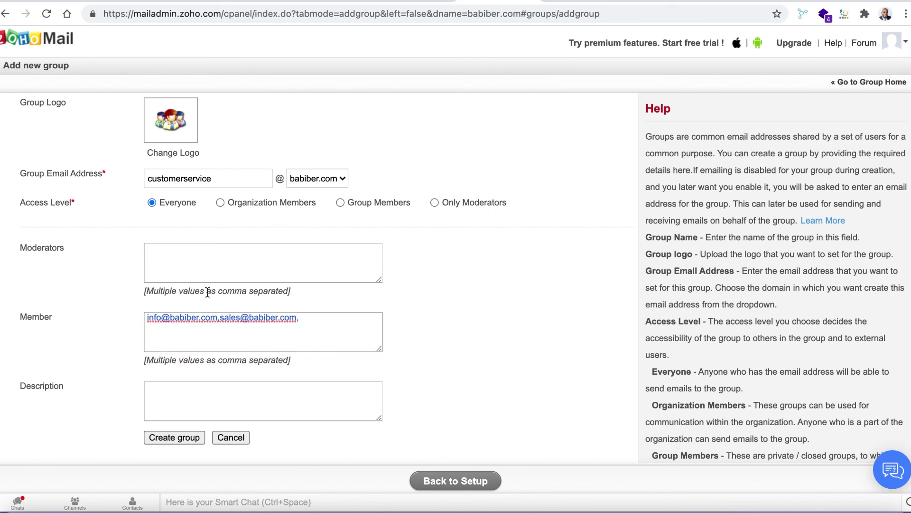
click(204, 396)
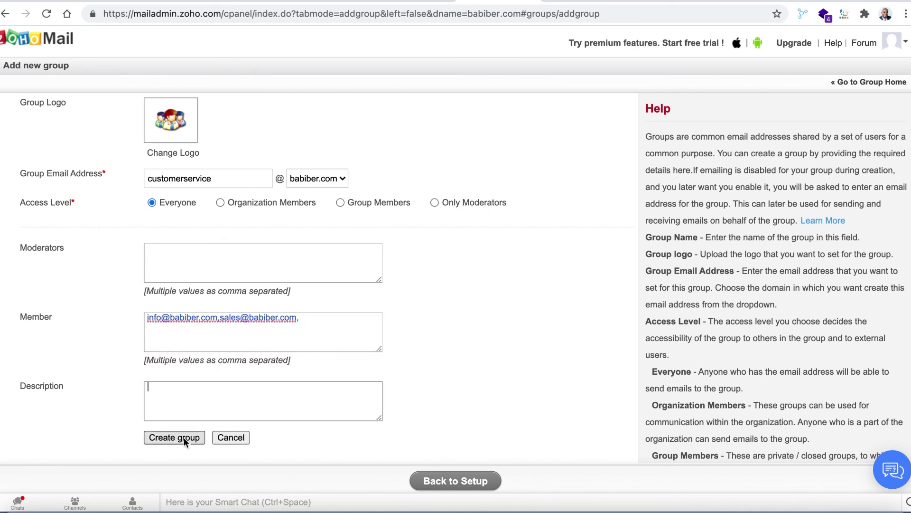
click(181, 438)
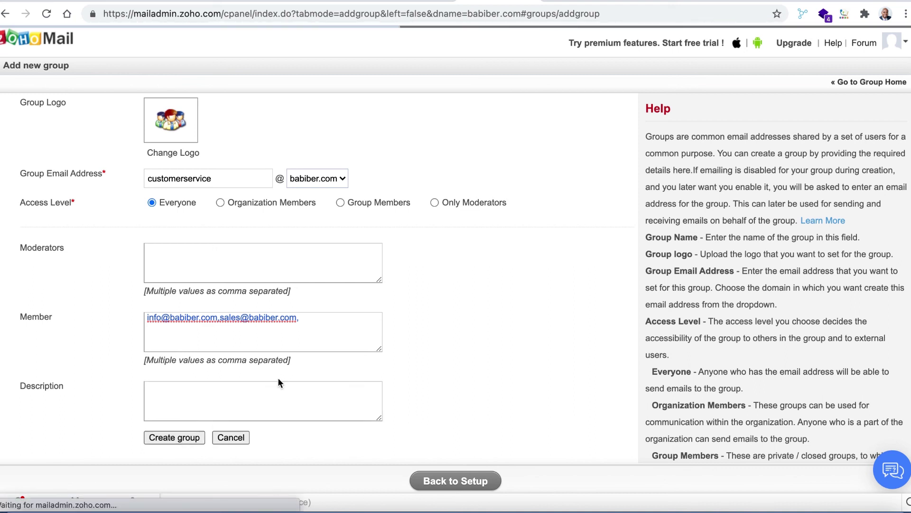
click(29, 108)
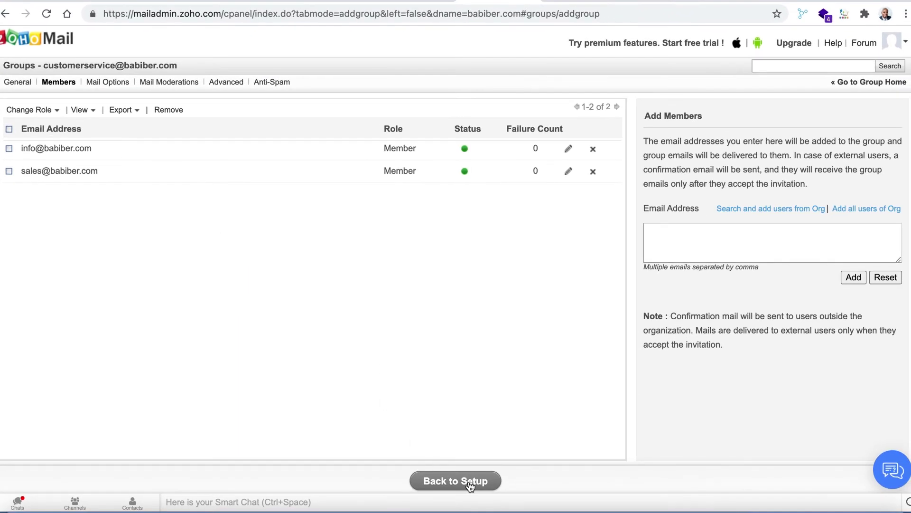
click(470, 486)
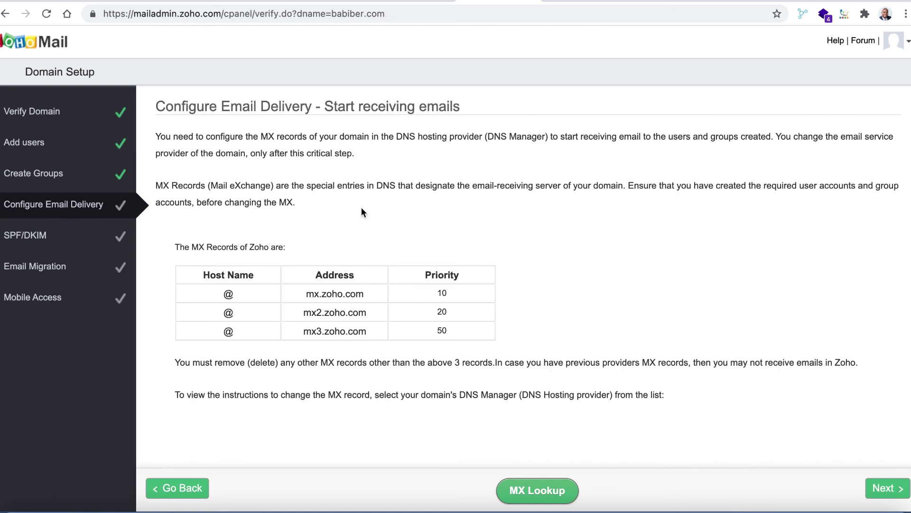
Step: Switch from Zoho Mail over to the Gmail tab
click(579, 1)
click(24, 95)
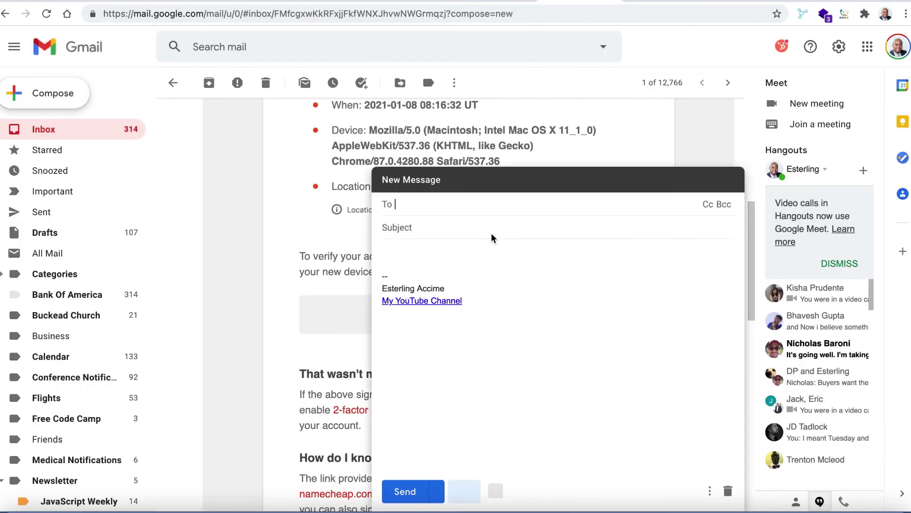
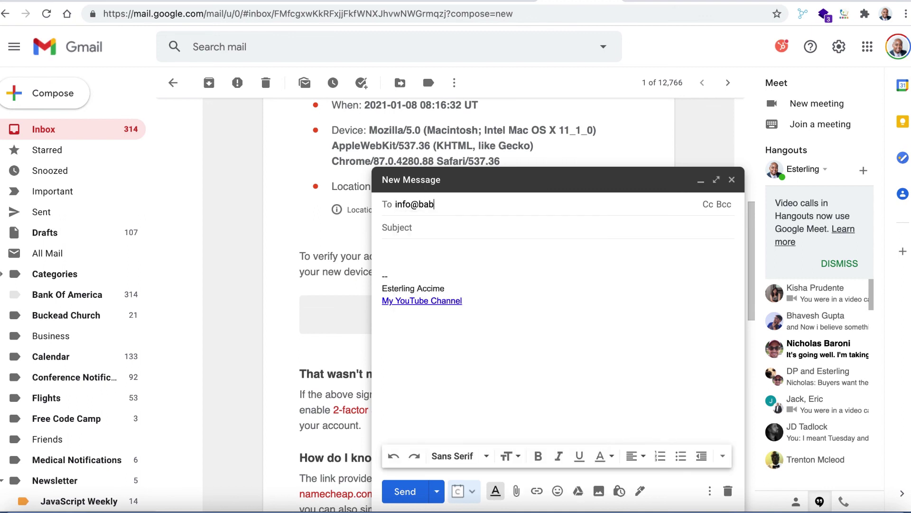
key(Return)
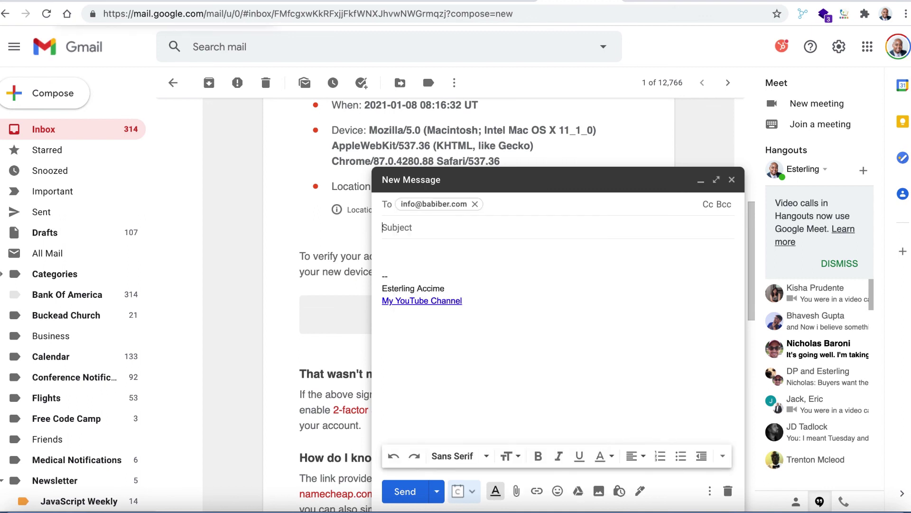
key(Tab)
text(Hello Test)
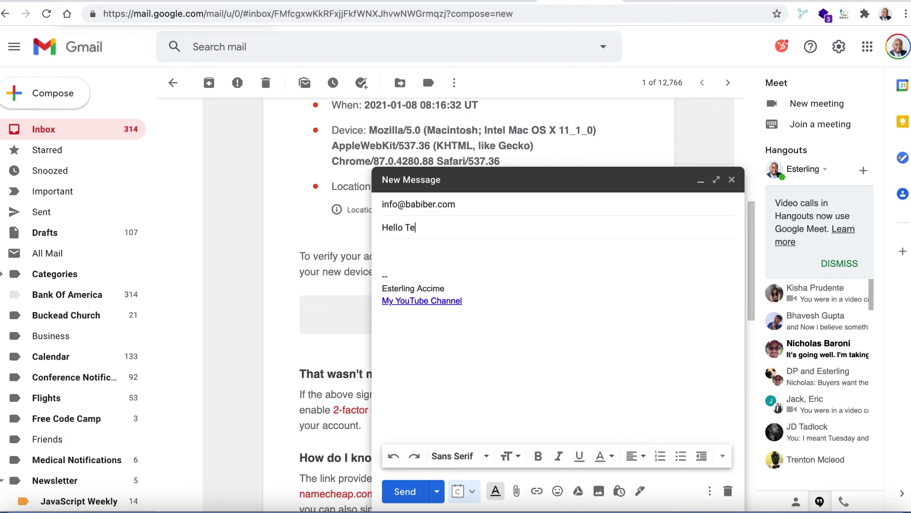
Step: Write the body 'Hello test', send the email, and return to the Zoho Mail tab
key(Tab)
text(Hel)
key(BackSpace)
key(BackSpace)
key(BackSpace)
text(Helo)
key(BackSpace)
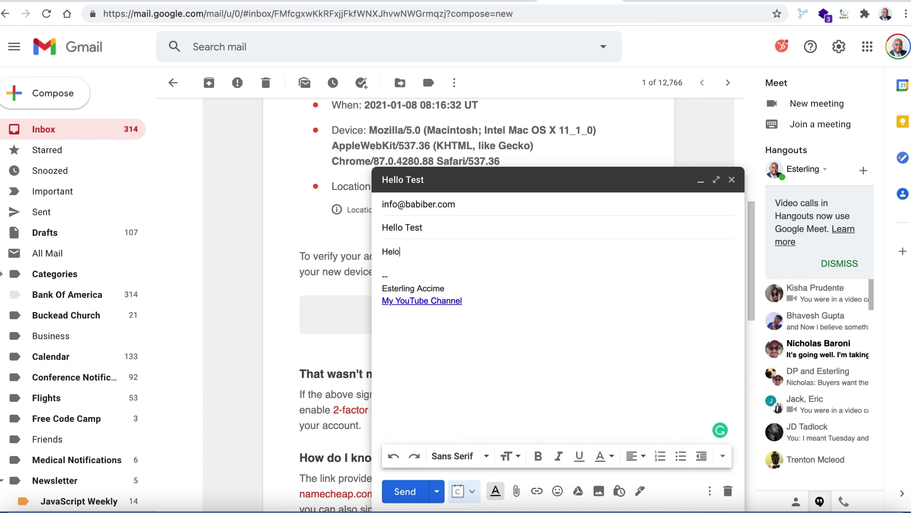
text(lo test)
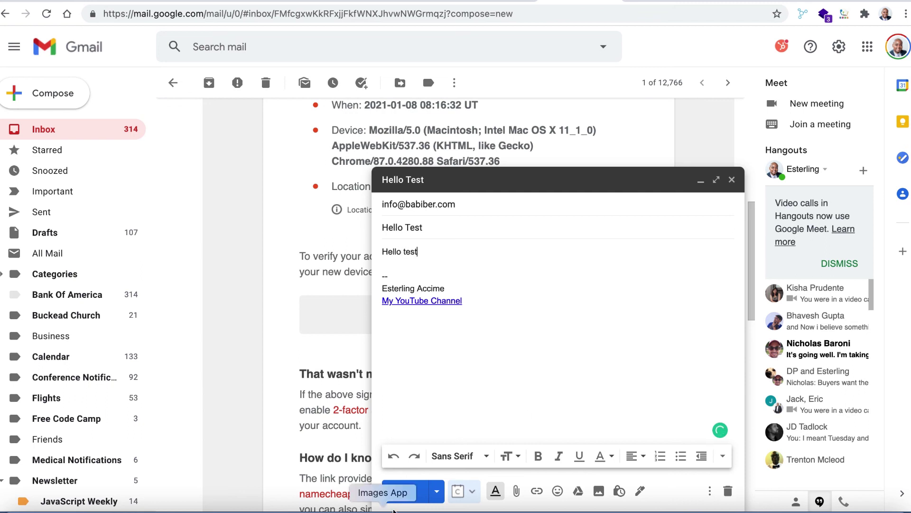
click(405, 492)
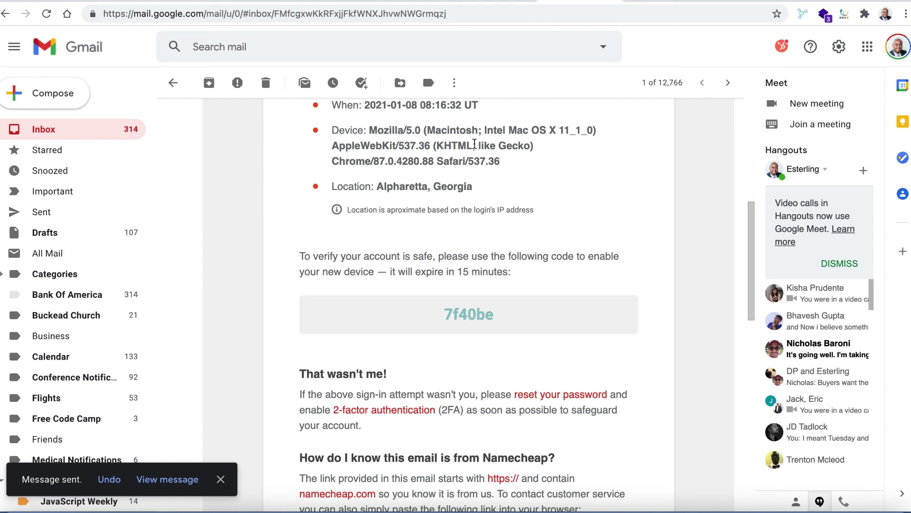
click(499, 1)
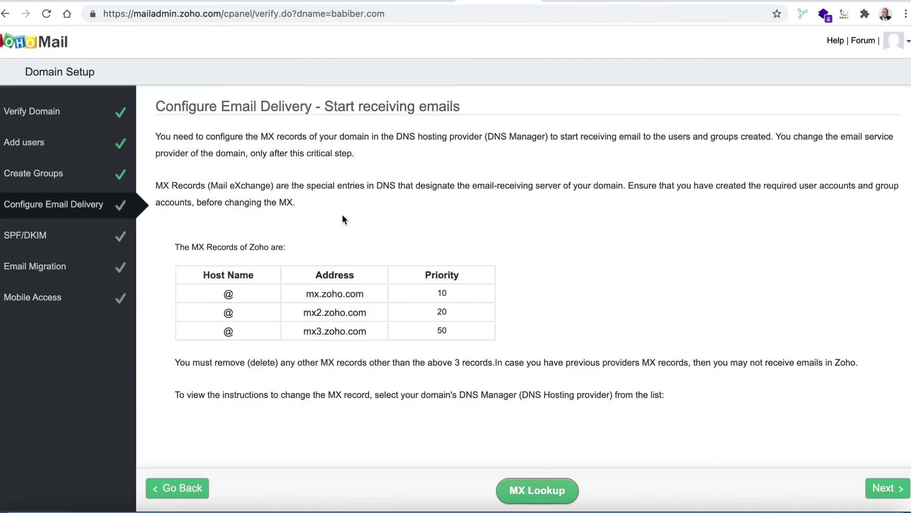